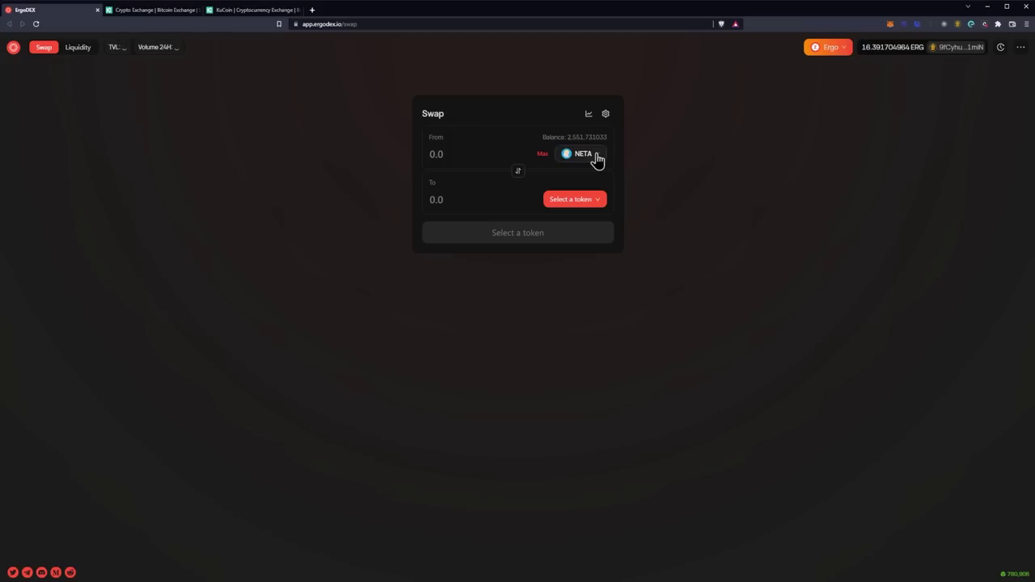
# Step: Set up a swap of the maximum NETA balance into ERG
pyautogui.click(596, 158)
pyautogui.click(532, 254)
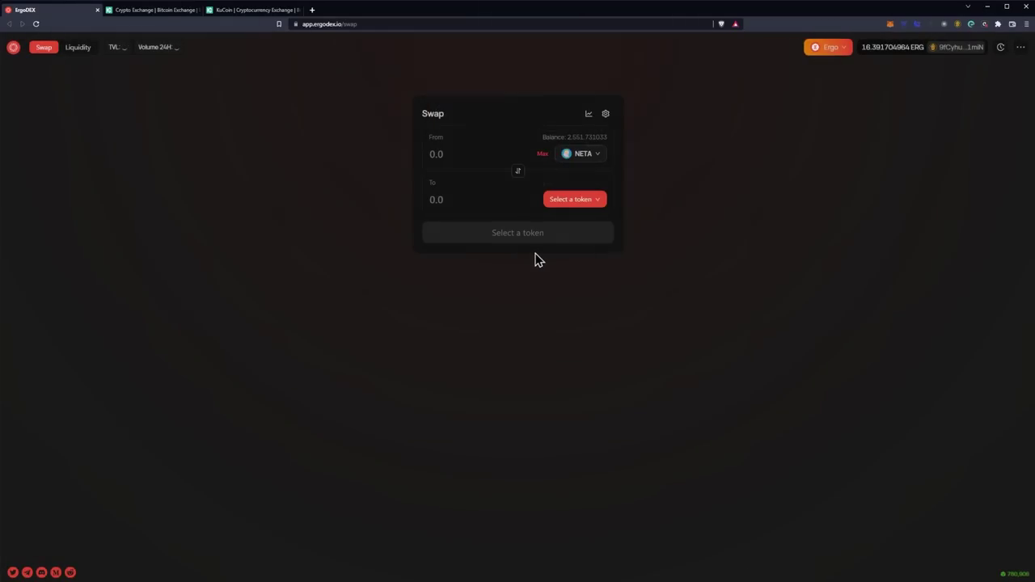
pyautogui.click(543, 154)
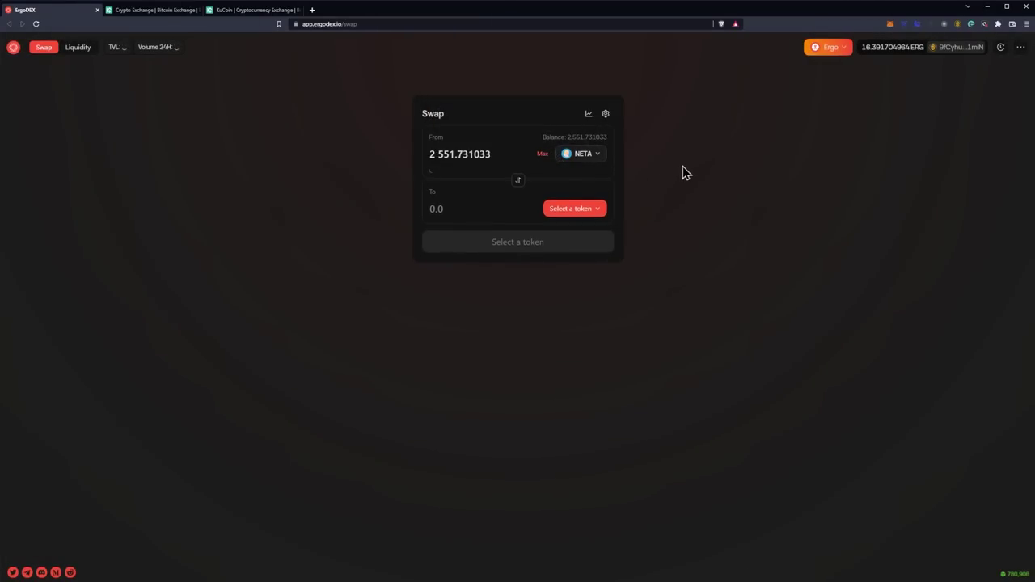
pyautogui.click(585, 212)
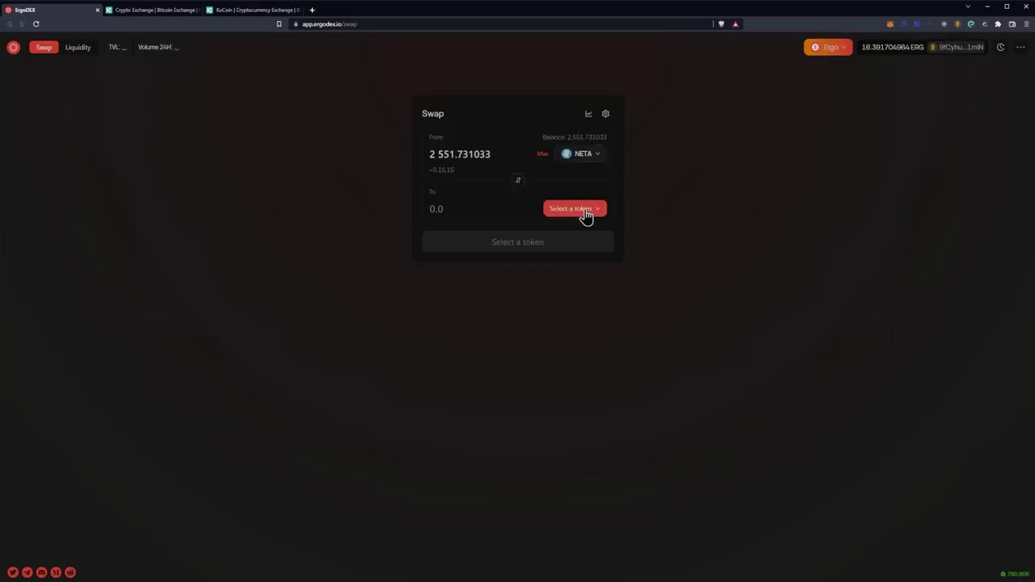
pyautogui.click(459, 137)
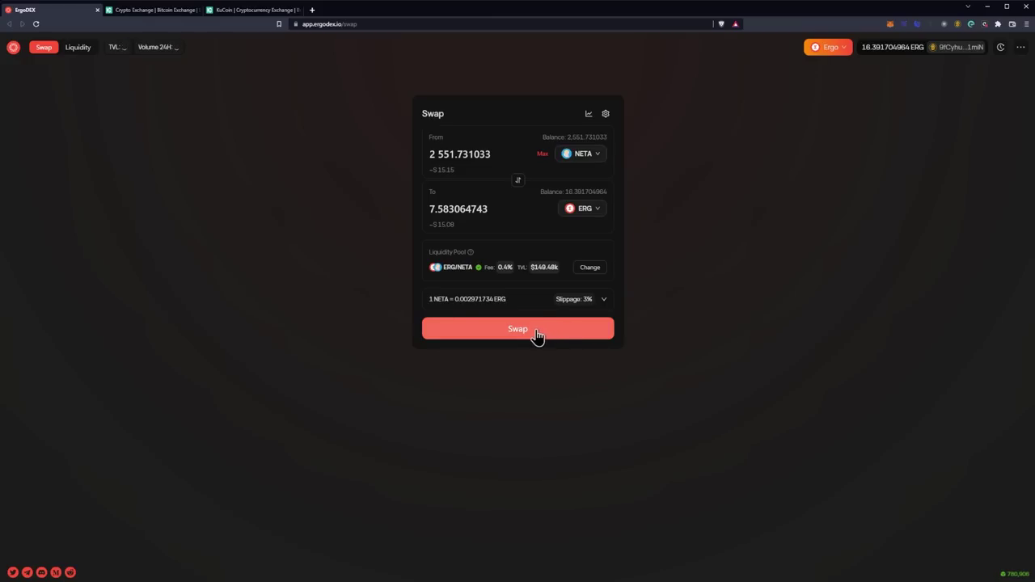
# Step: Submit and confirm the NETA to ERG swap, and dismiss the submission notice
pyautogui.click(535, 337)
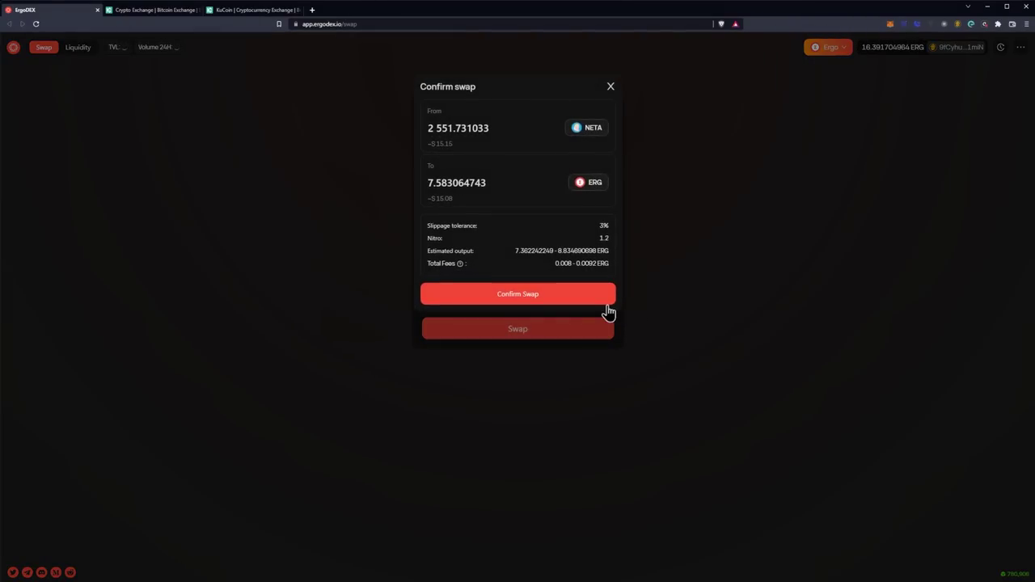
pyautogui.click(540, 299)
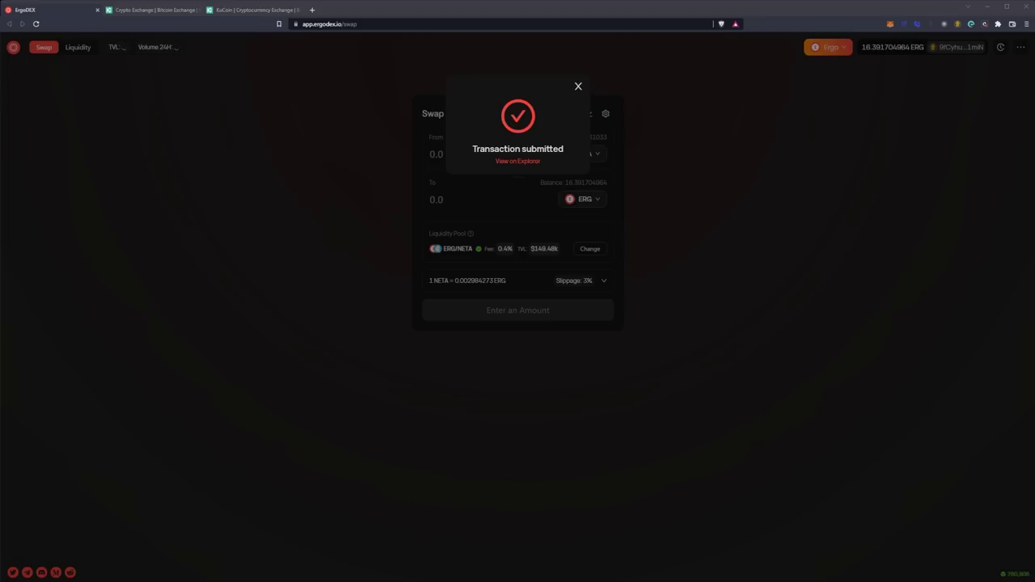
pyautogui.click(576, 86)
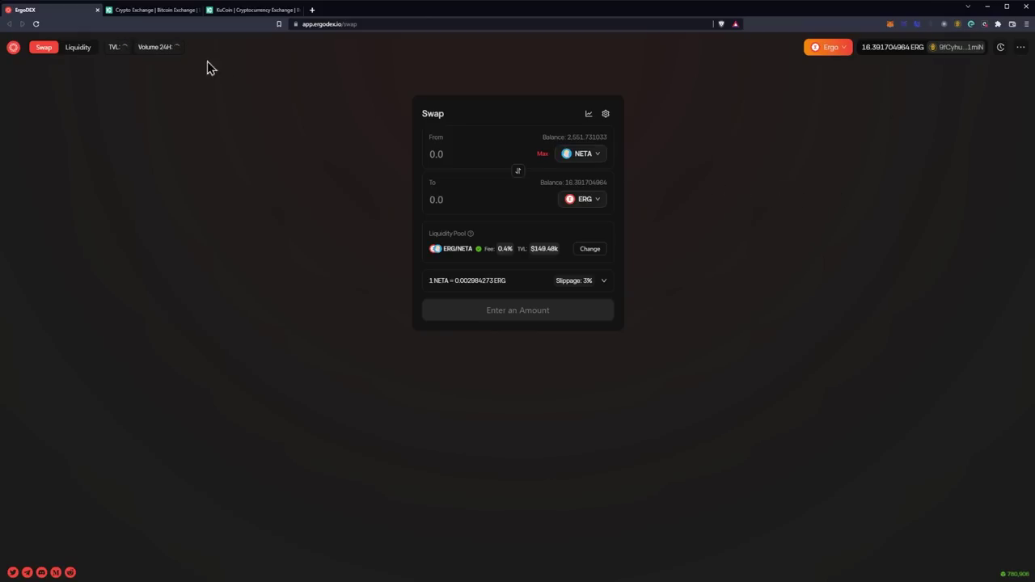
# Step: Switch to KuCoin and open the account's referral page
pyautogui.click(157, 11)
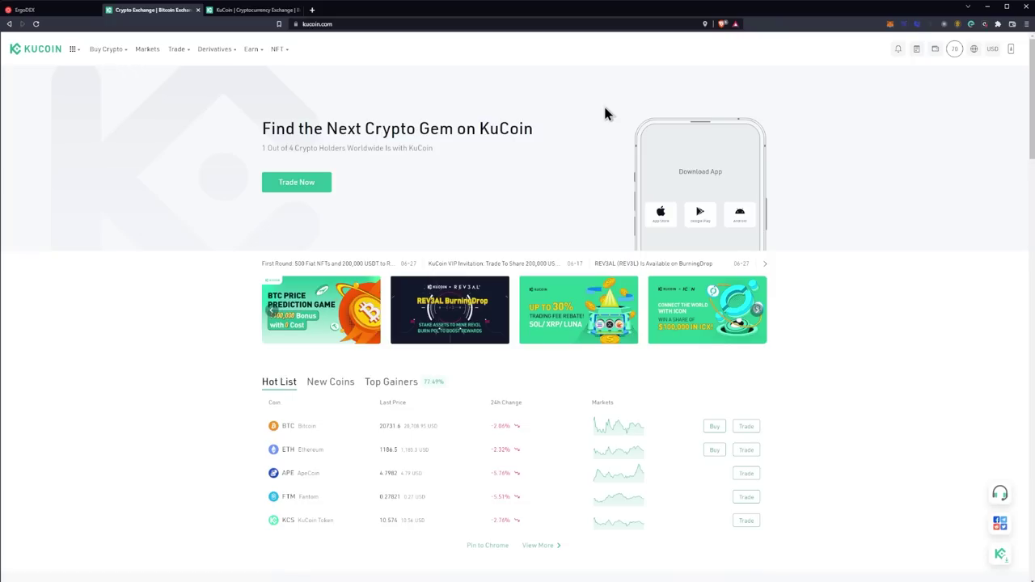
pyautogui.moveTo(954, 50)
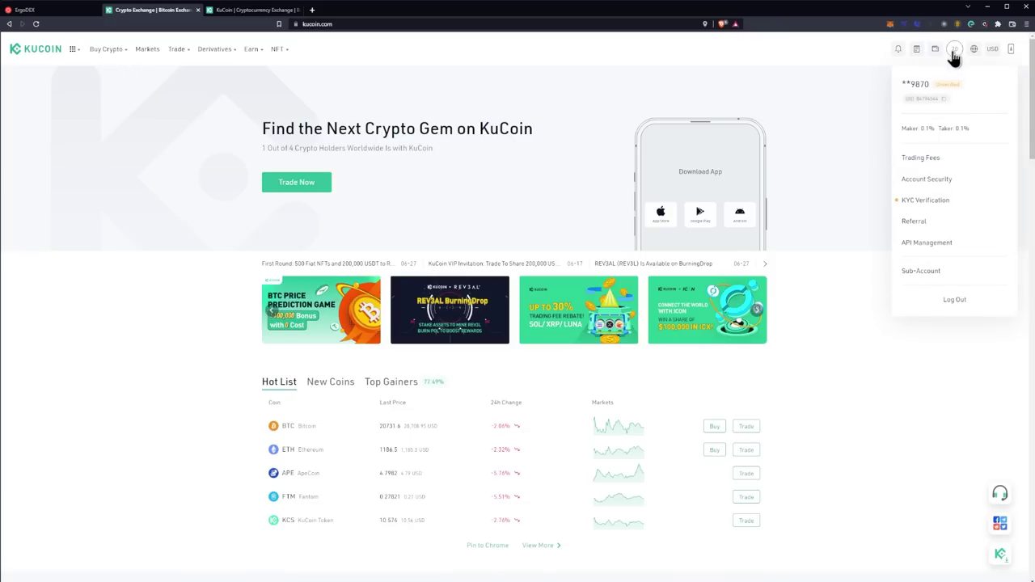
pyautogui.click(926, 225)
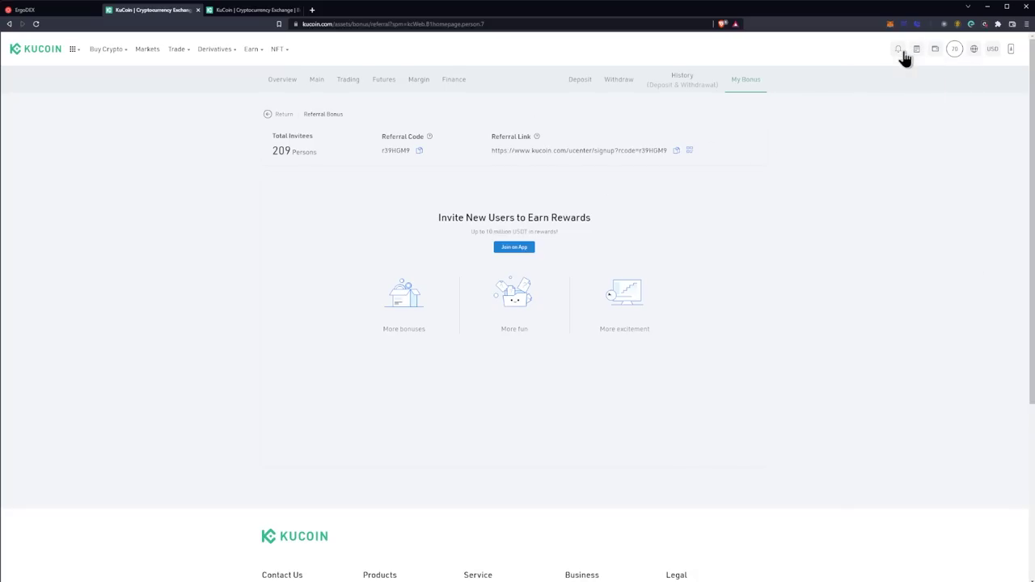
# Step: Open the crypto deposit page and select ERG (Ergo) as the coin to deposit
pyautogui.moveTo(936, 58)
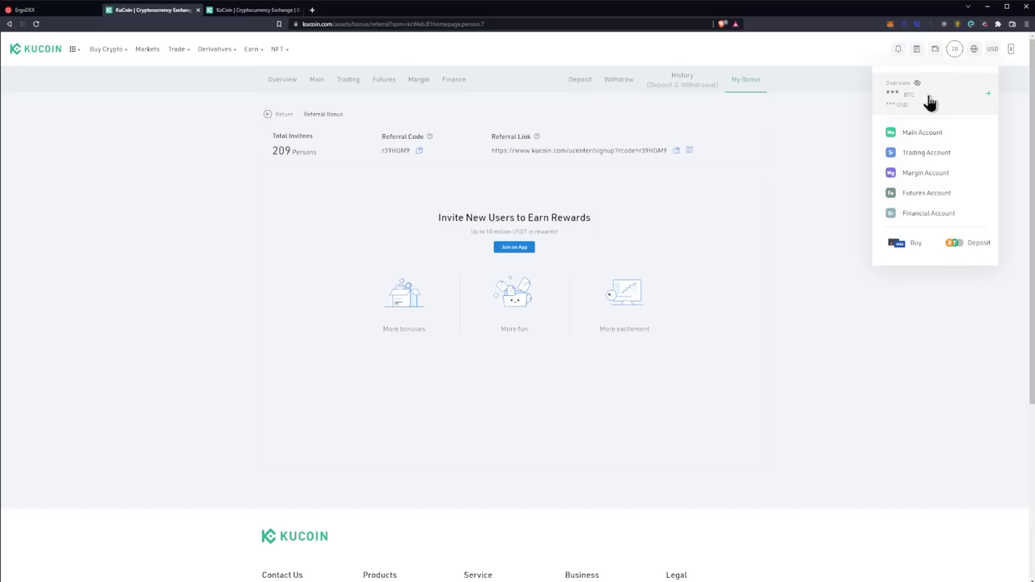
pyautogui.click(972, 248)
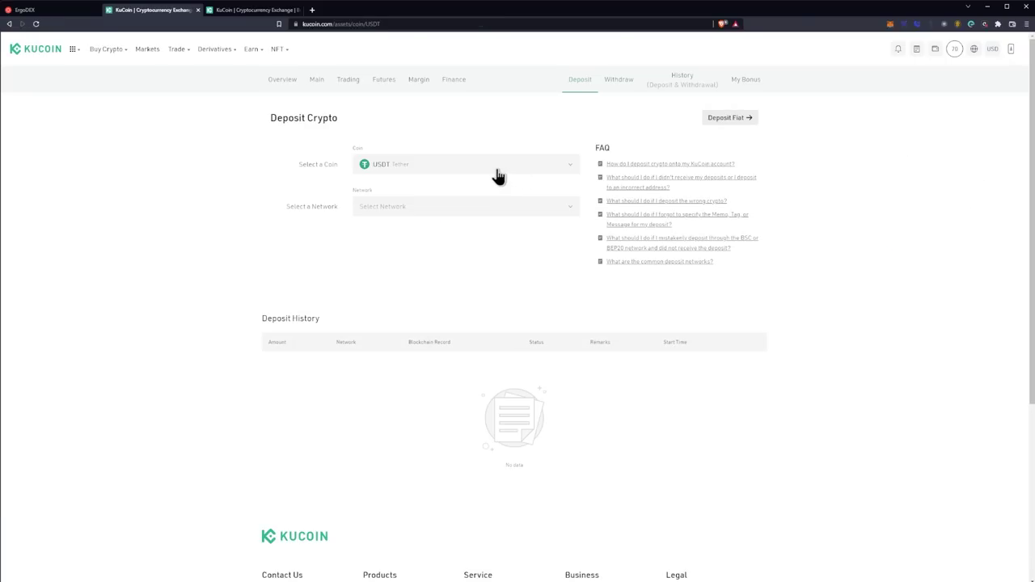
pyautogui.click(497, 171)
pyautogui.click(472, 228)
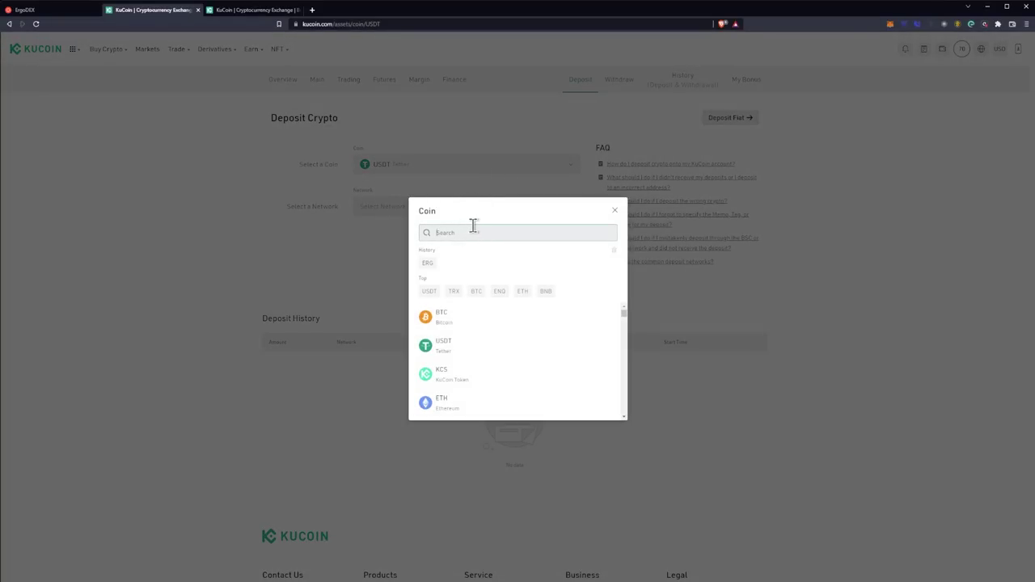
pyautogui.write('erg')
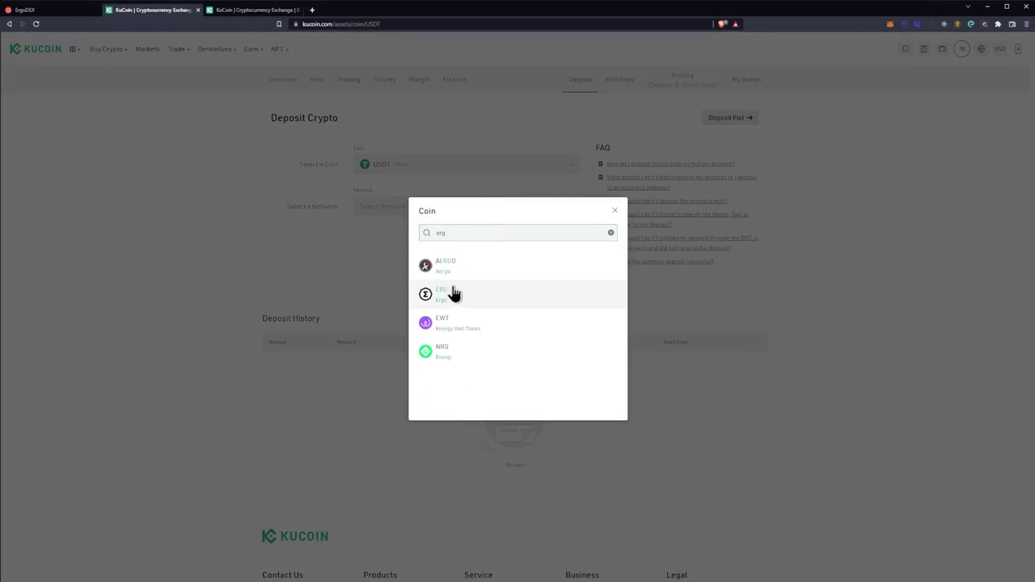
pyautogui.click(454, 290)
# Step: Select the ERGO network for the ERG deposit and copy the deposit address
pyautogui.click(446, 209)
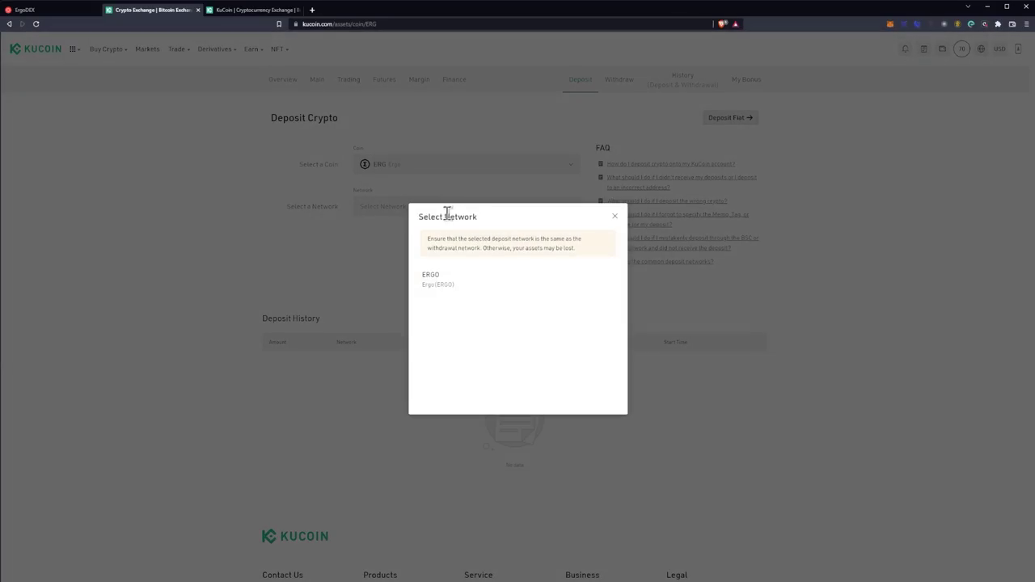
pyautogui.click(447, 275)
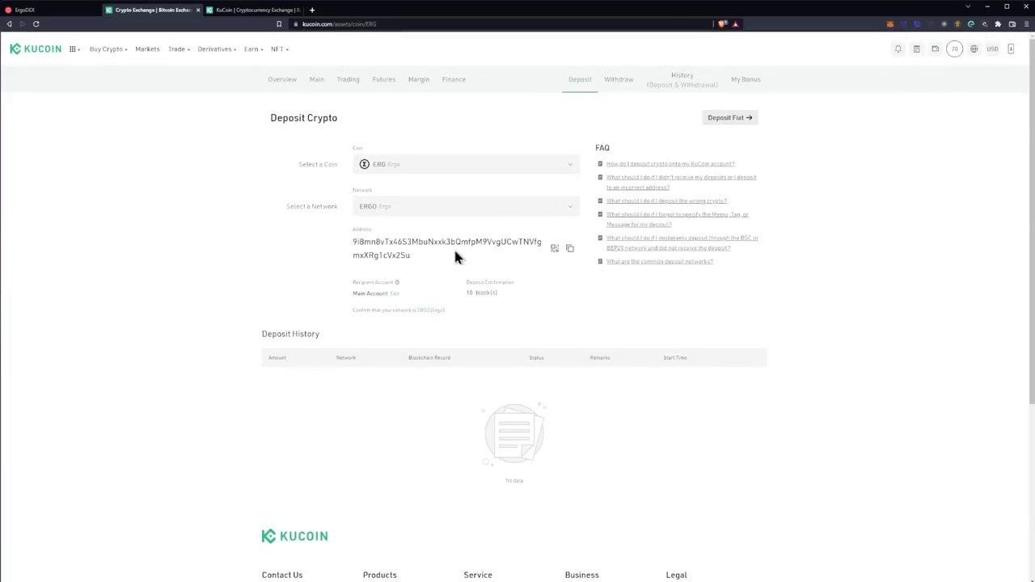
pyautogui.click(570, 248)
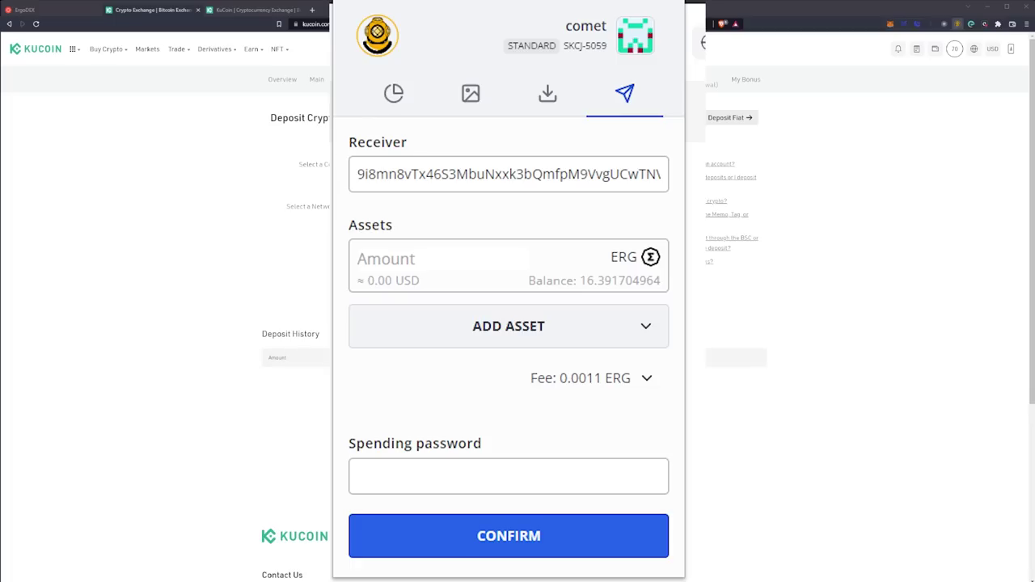
# Step: Leave the wallet's send form, open KuCoin's deposit and withdrawal history and reload it
pyautogui.click(876, 153)
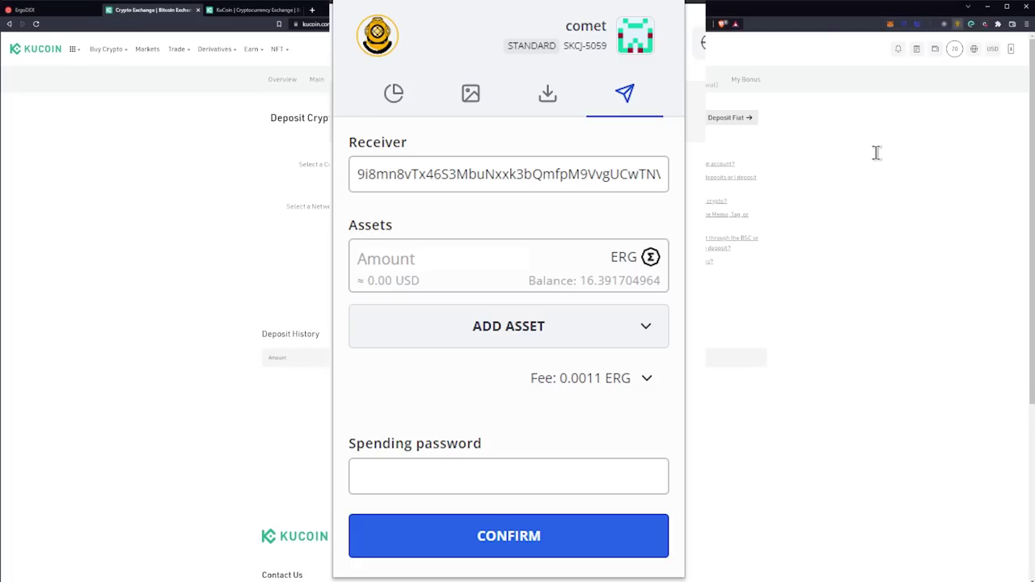
pyautogui.click(871, 234)
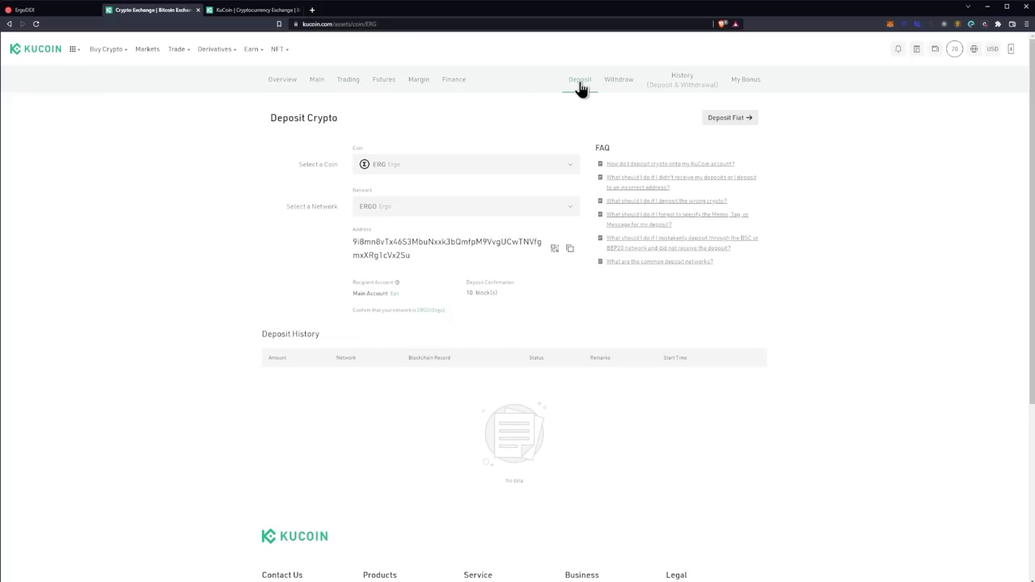
pyautogui.click(684, 86)
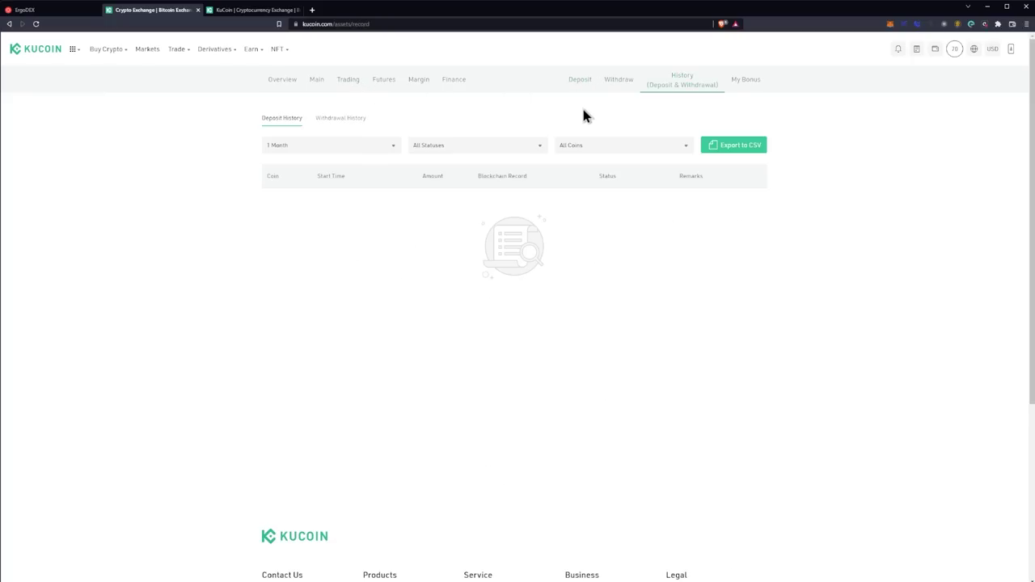
pyautogui.click(36, 23)
pyautogui.moveTo(112, 62)
# Step: Return to the crypto deposit page and select the ETH (ERC20) network for USDT
pyautogui.click(582, 81)
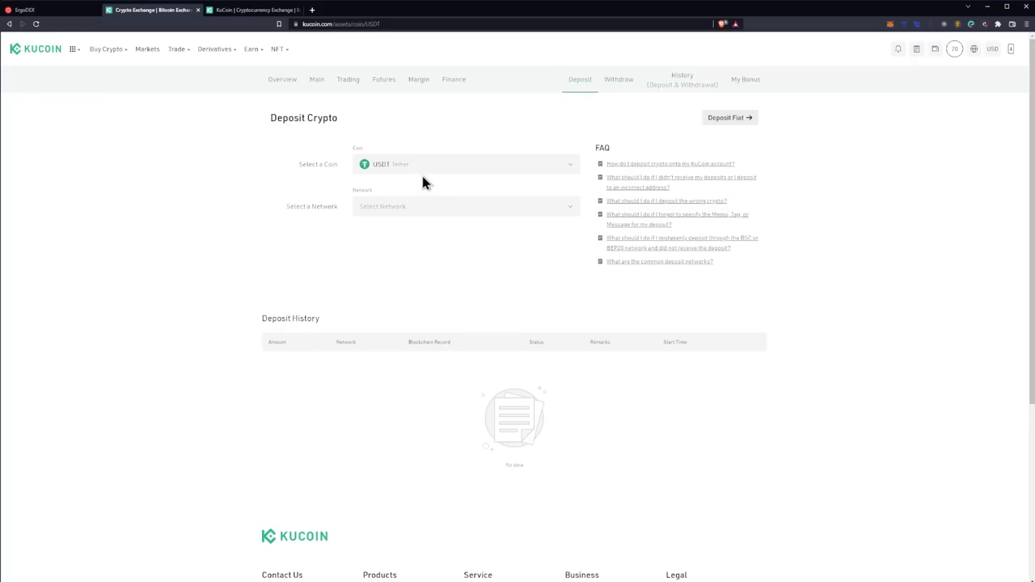
pyautogui.click(425, 212)
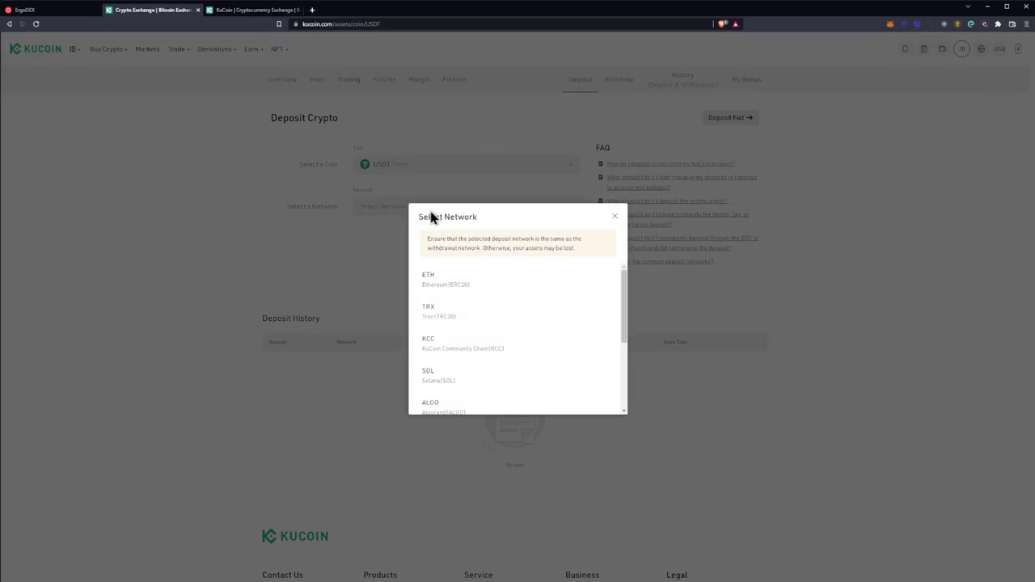
pyautogui.scroll(-3, 491, 318)
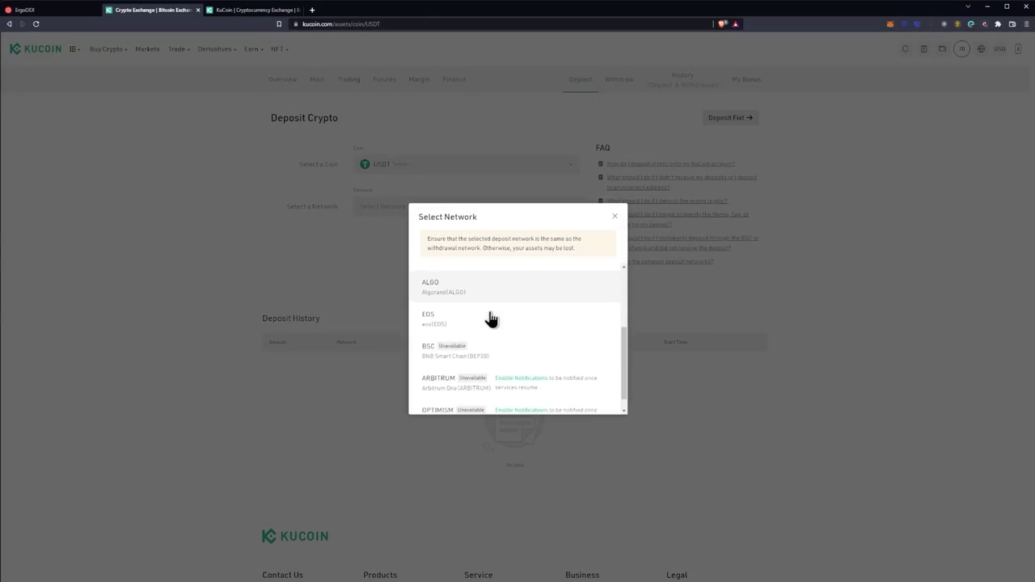
pyautogui.scroll(4, 499, 331)
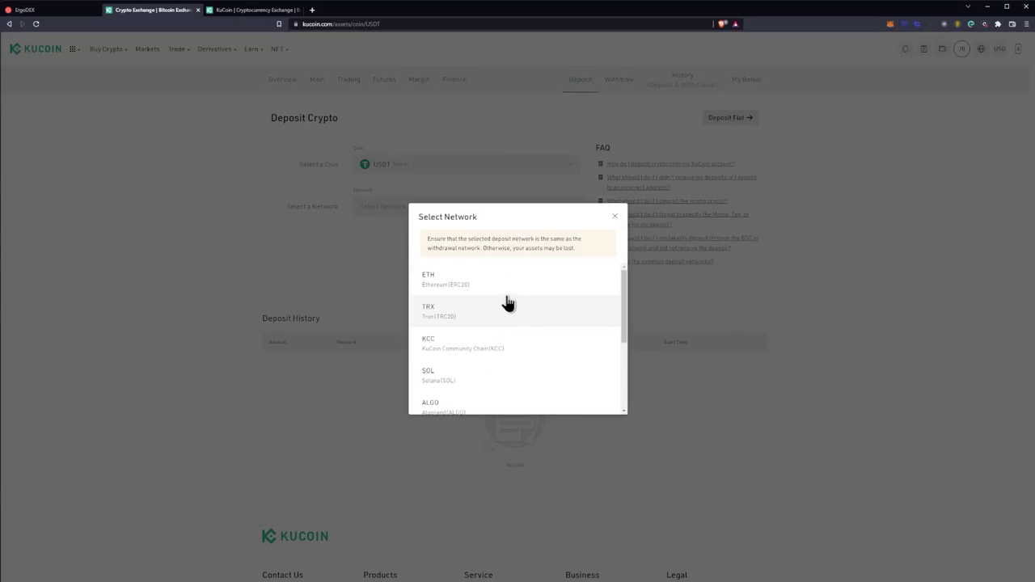
pyautogui.click(477, 284)
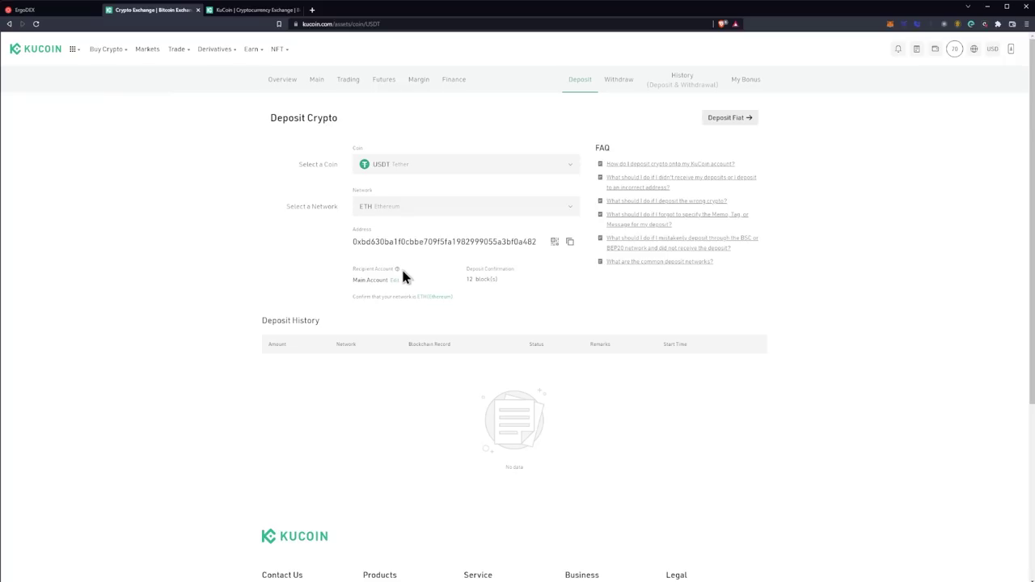
# Step: Examine the list of networks offered for USDT deposits, including the unavailable ones, and close it
pyautogui.click(387, 212)
pyautogui.scroll(-2, 493, 315)
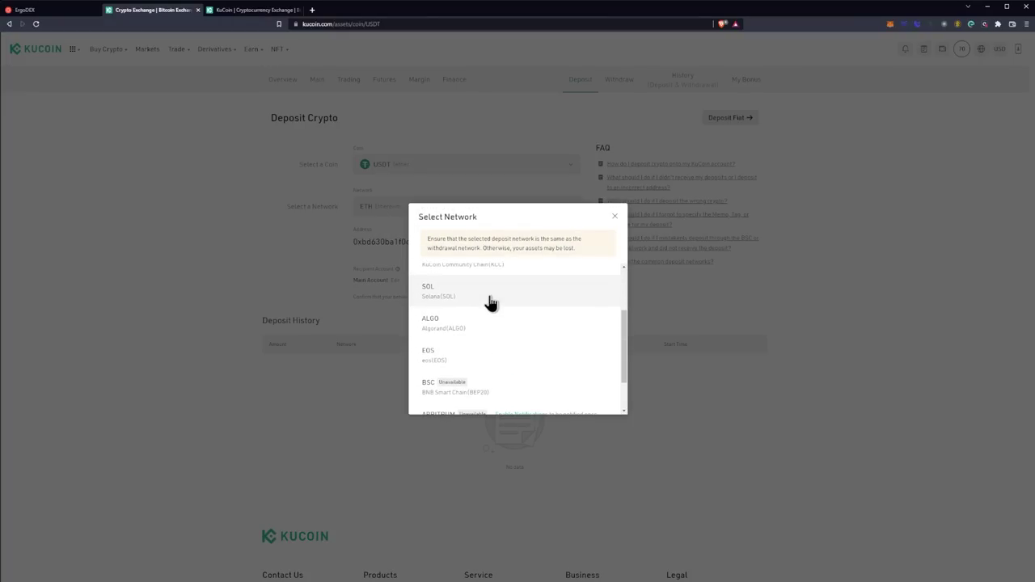
pyautogui.scroll(-2, 473, 324)
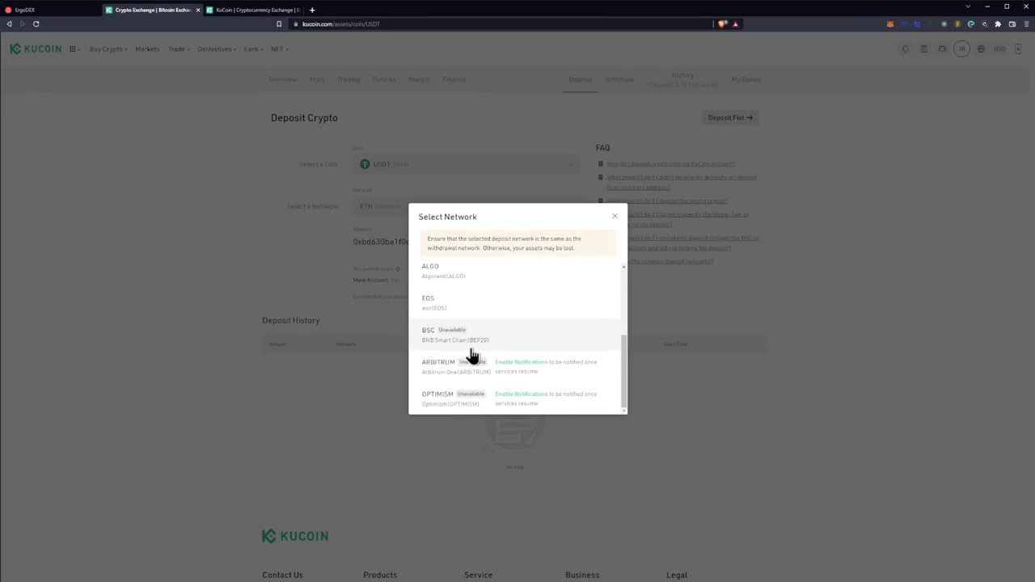
pyautogui.scroll(3, 476, 345)
pyautogui.scroll(1, 476, 345)
pyautogui.scroll(-3, 476, 350)
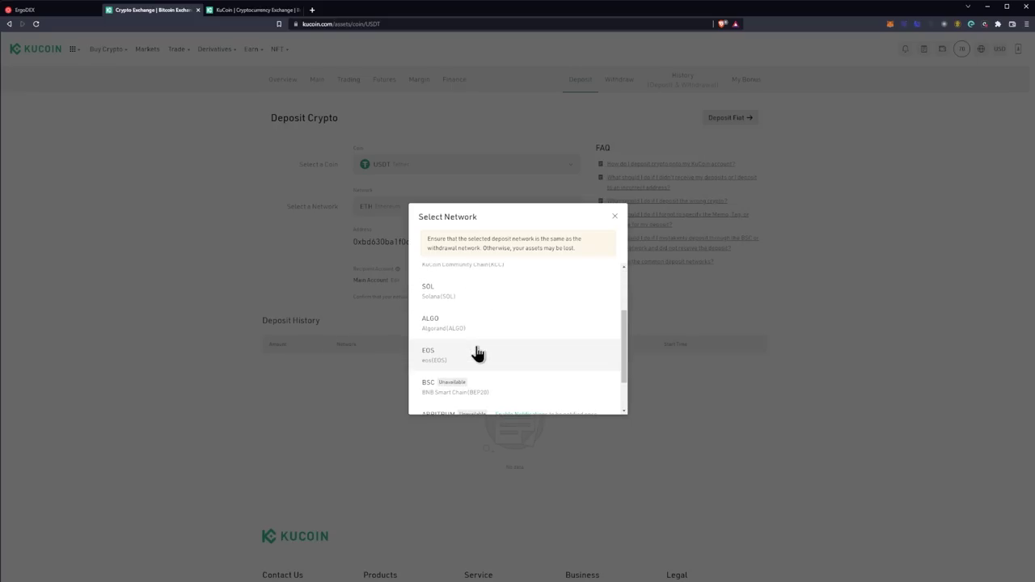
pyautogui.scroll(-1, 481, 359)
pyautogui.scroll(3, 480, 359)
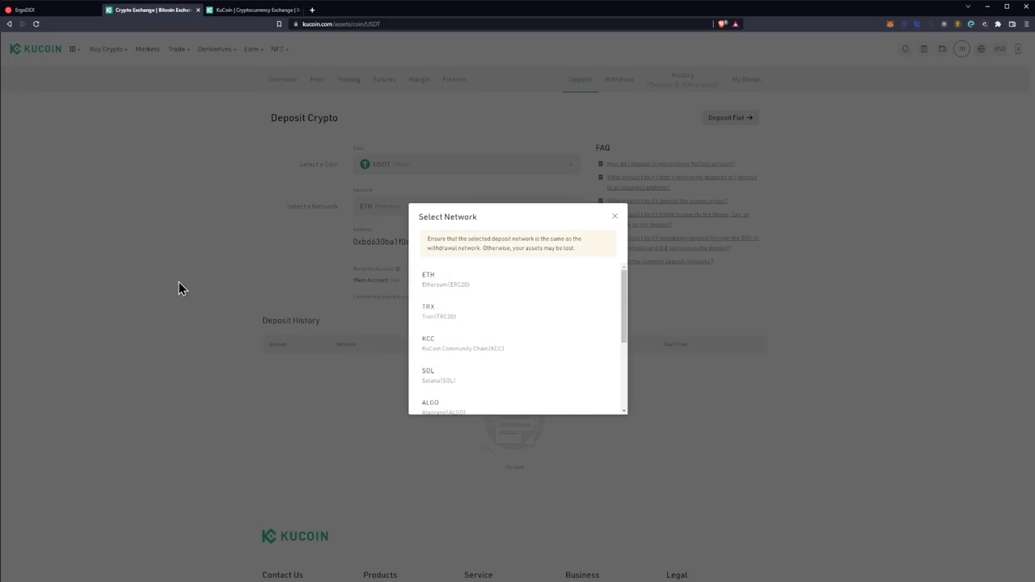
pyautogui.scroll(-1, 489, 332)
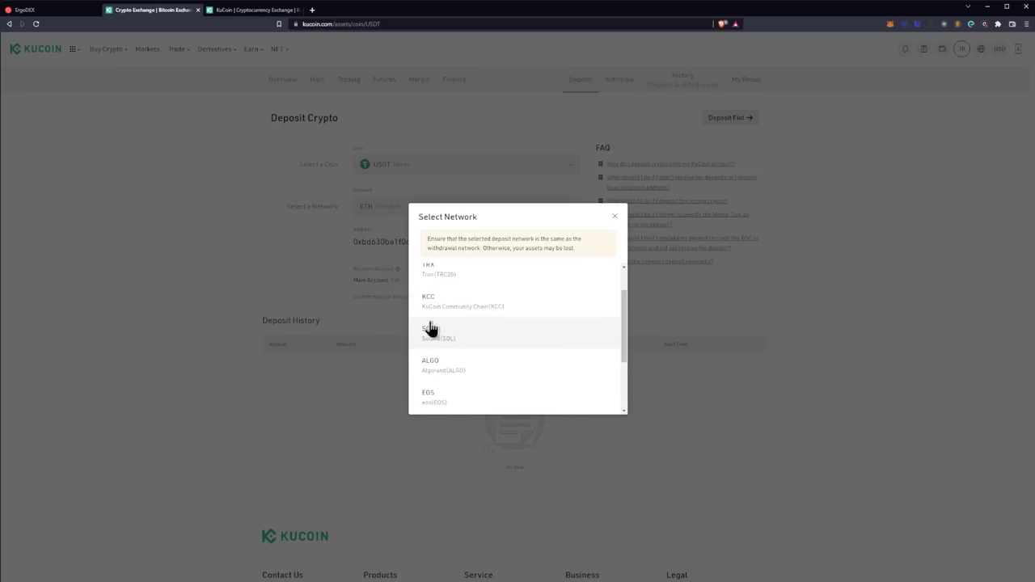
pyautogui.click(177, 295)
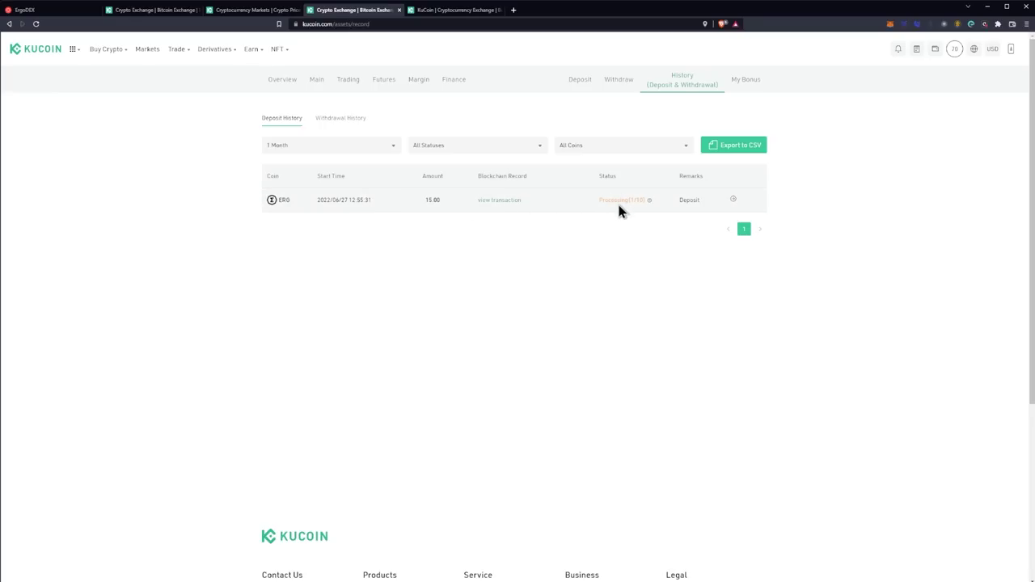
# Step: Check the status of the ERG deposit in the deposit history and open Spot Trading
pyautogui.moveTo(600, 201); pyautogui.dragTo(645, 199)
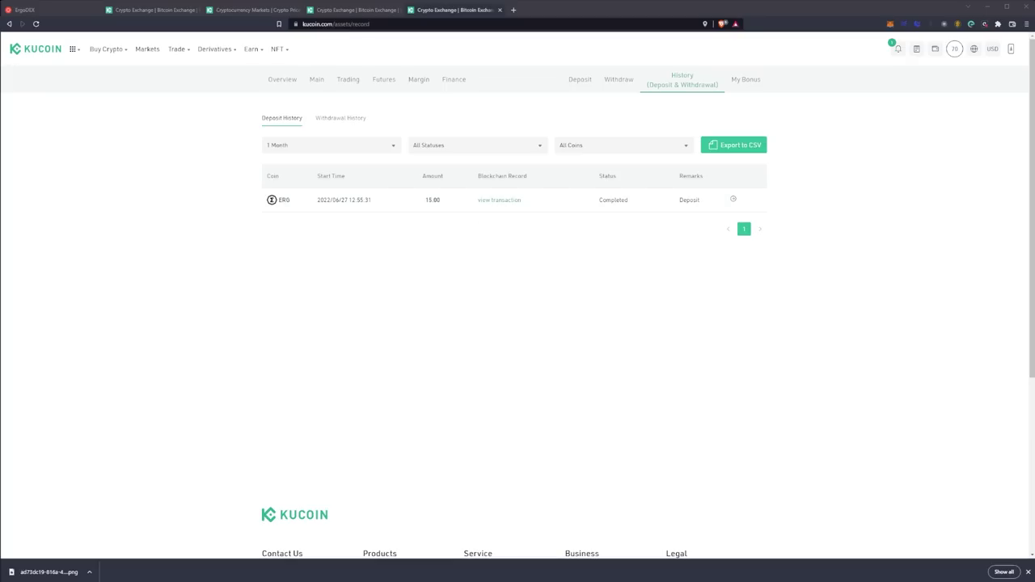
pyautogui.moveTo(216, 48)
pyautogui.moveTo(178, 49)
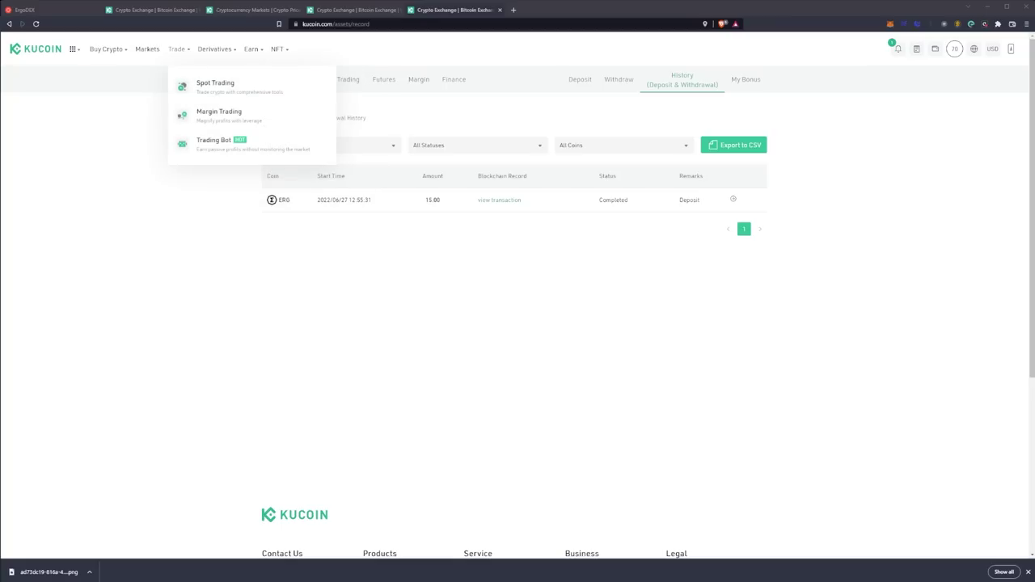
pyautogui.click(218, 87)
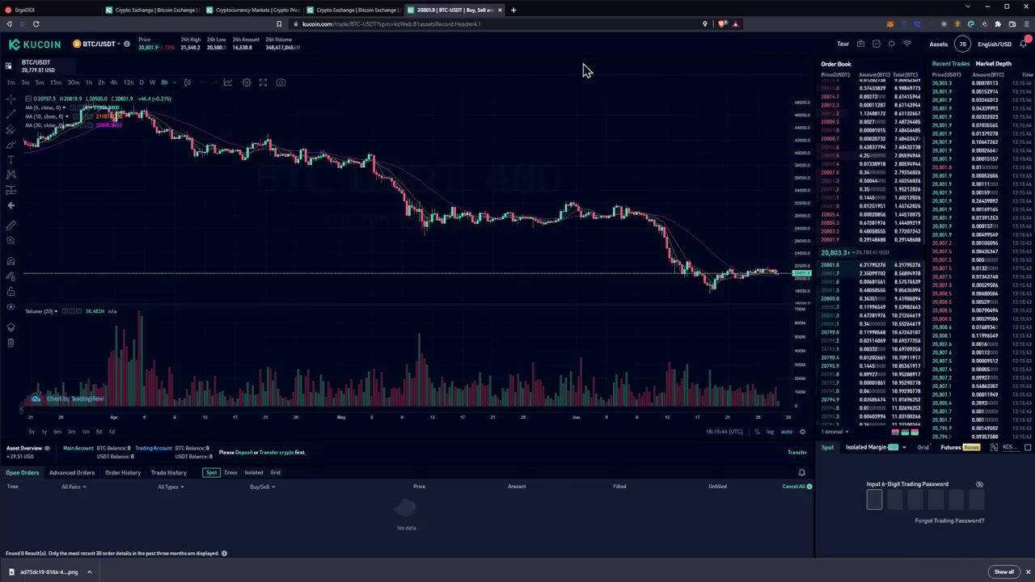
# Step: Search the trading pairs for ERG and switch the spot market to ERG/USDT
pyautogui.click(112, 51)
pyautogui.click(89, 66)
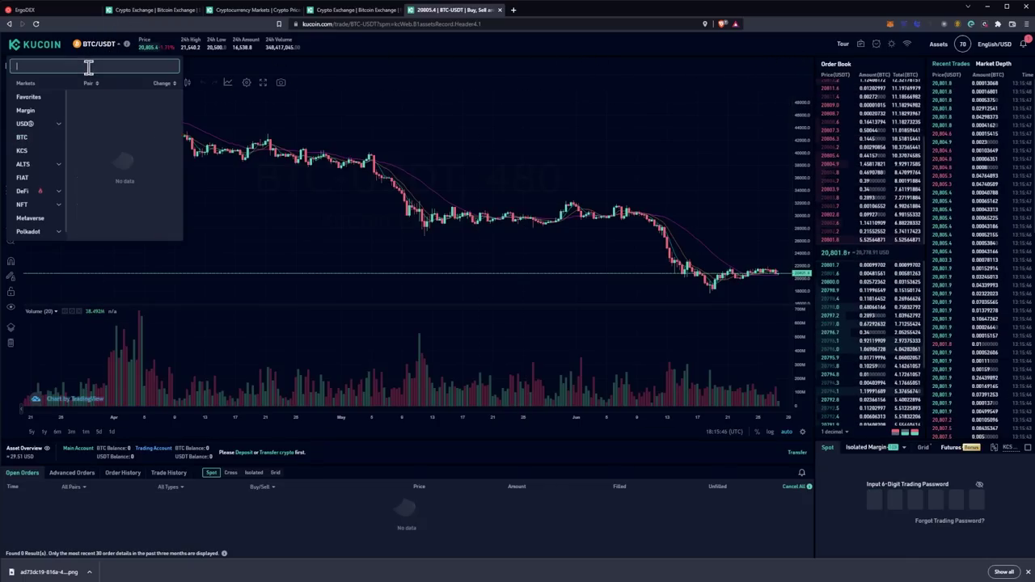
pyautogui.write('ERG')
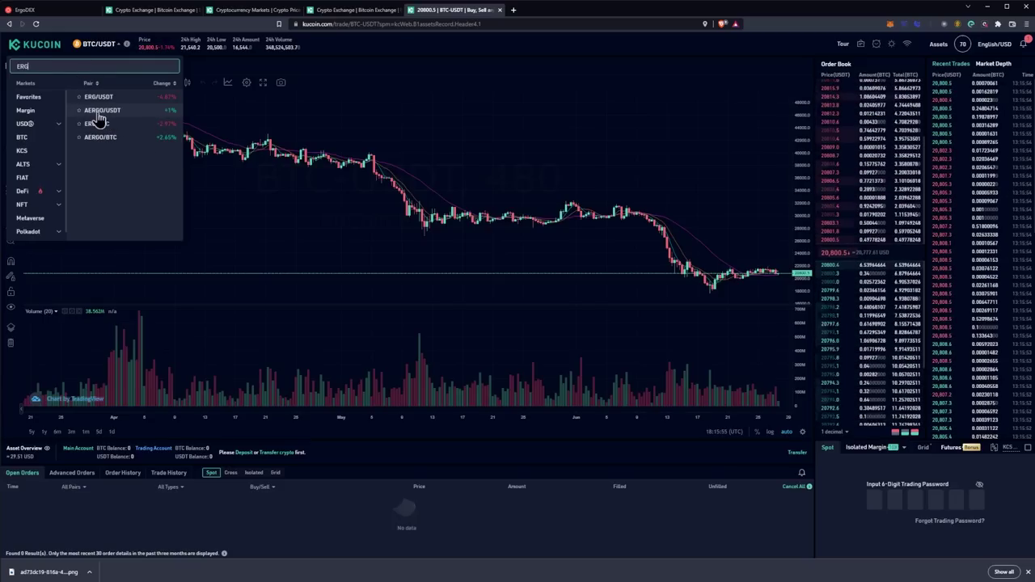
pyautogui.click(100, 97)
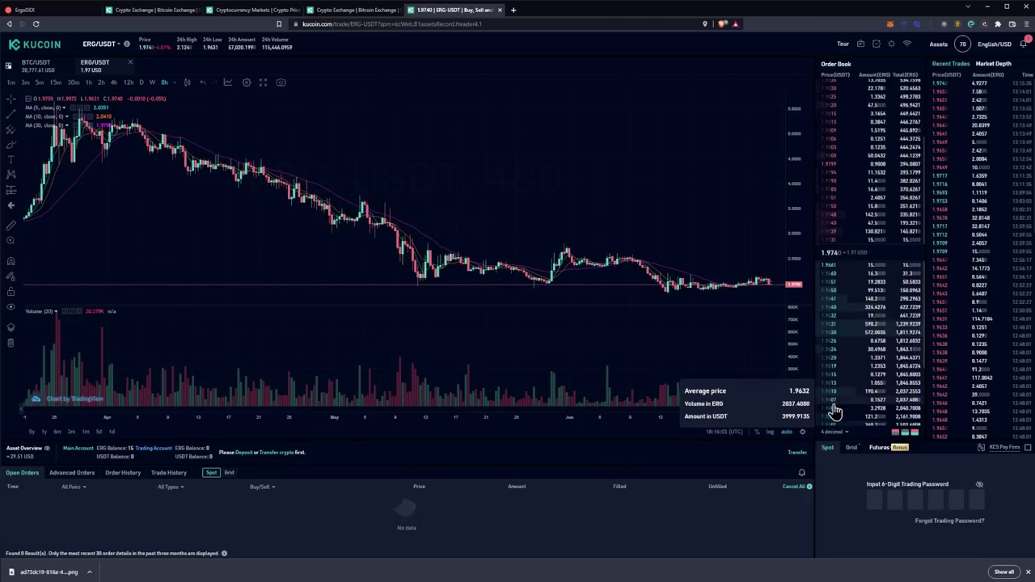
# Step: Unlock the spot order form with the six-digit trading password, try a 100% ERG sell amount, and return to the asset overview
pyautogui.click(875, 500)
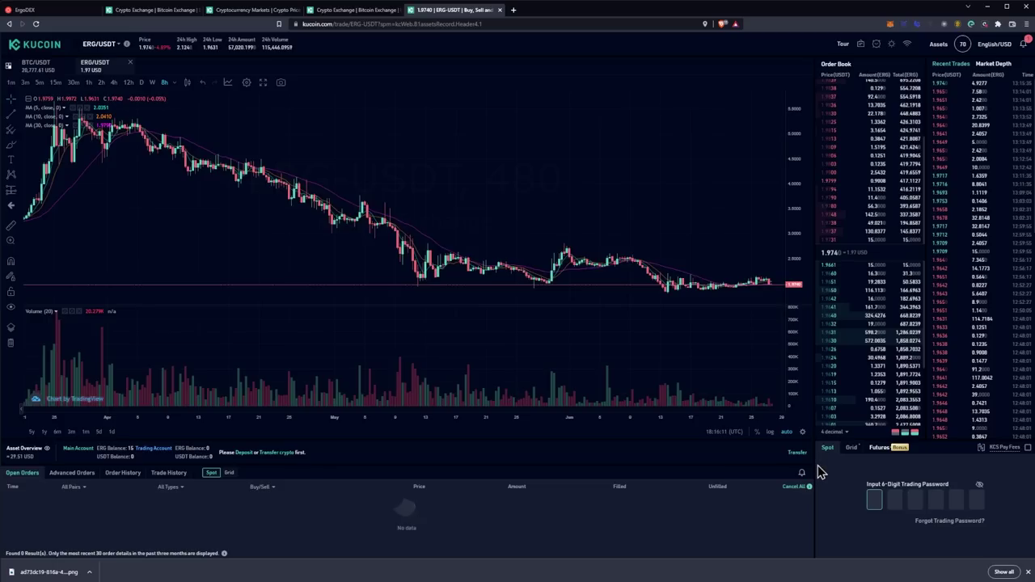
pyautogui.write('******')
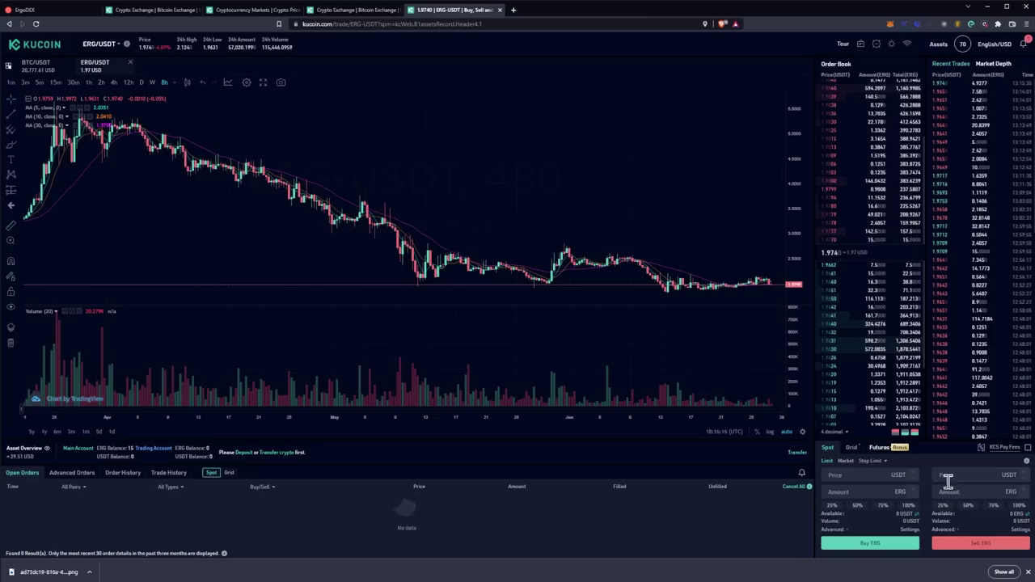
pyautogui.click(1018, 508)
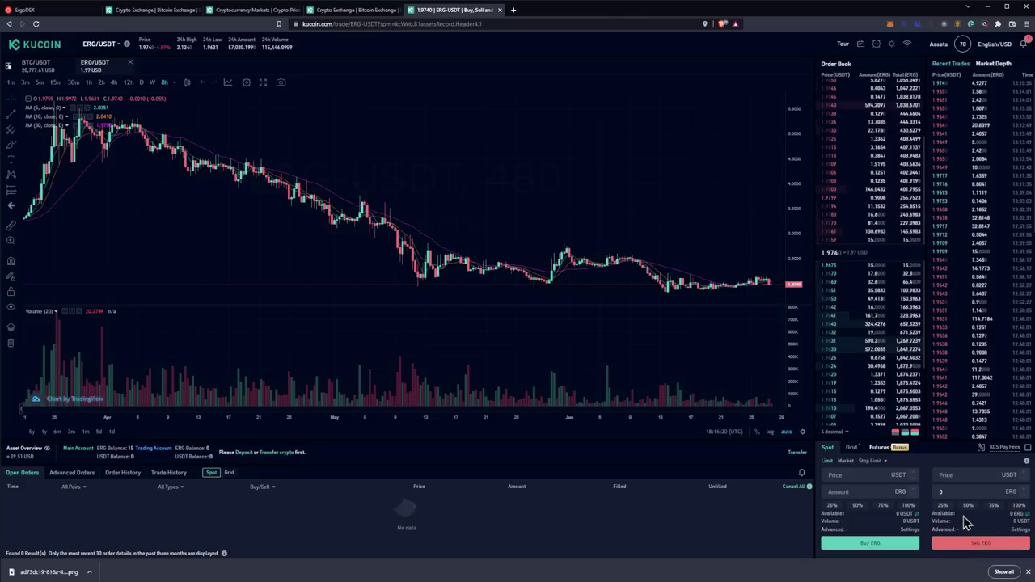
pyautogui.click(356, 10)
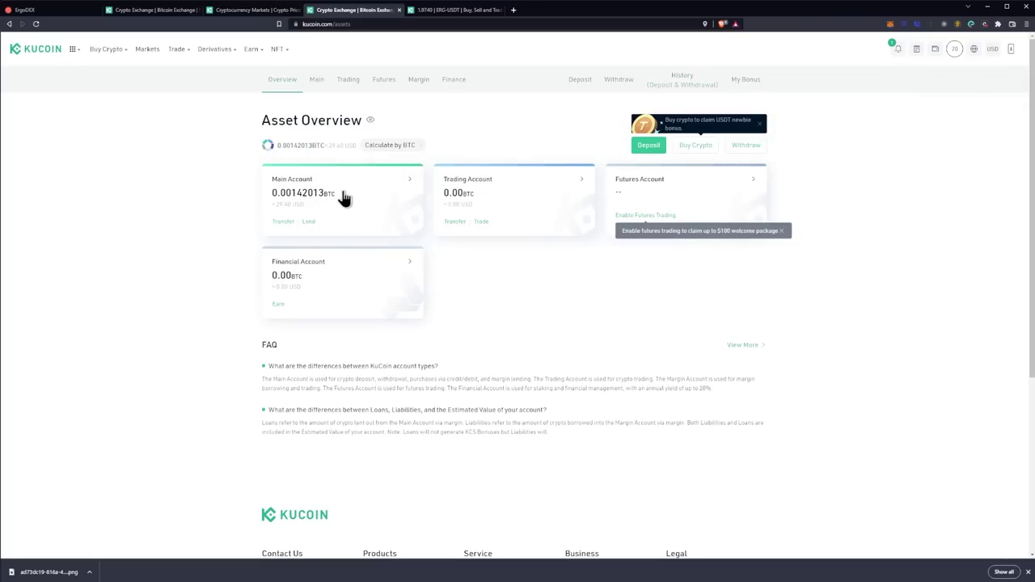
pyautogui.click(283, 224)
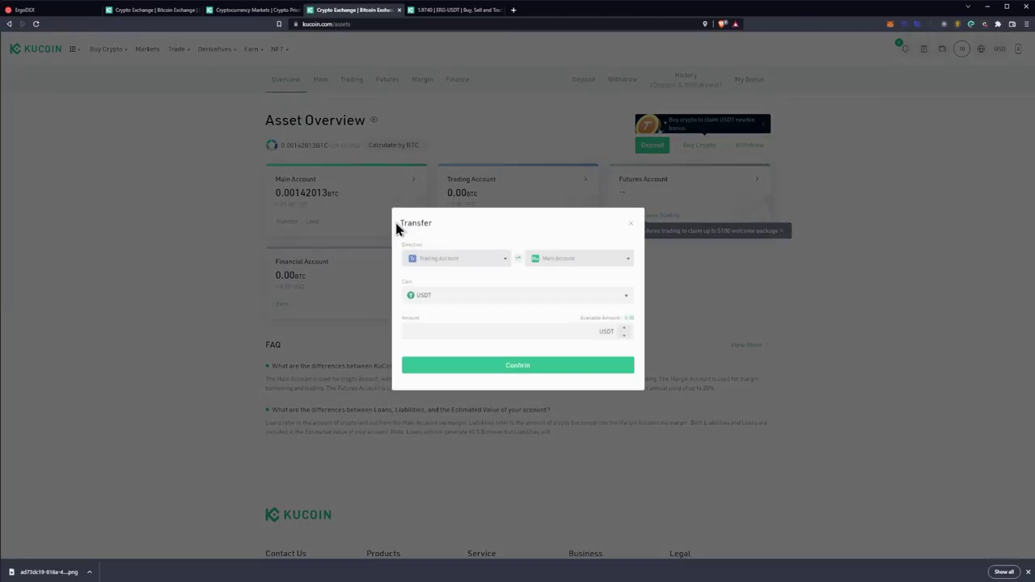
pyautogui.click(469, 261)
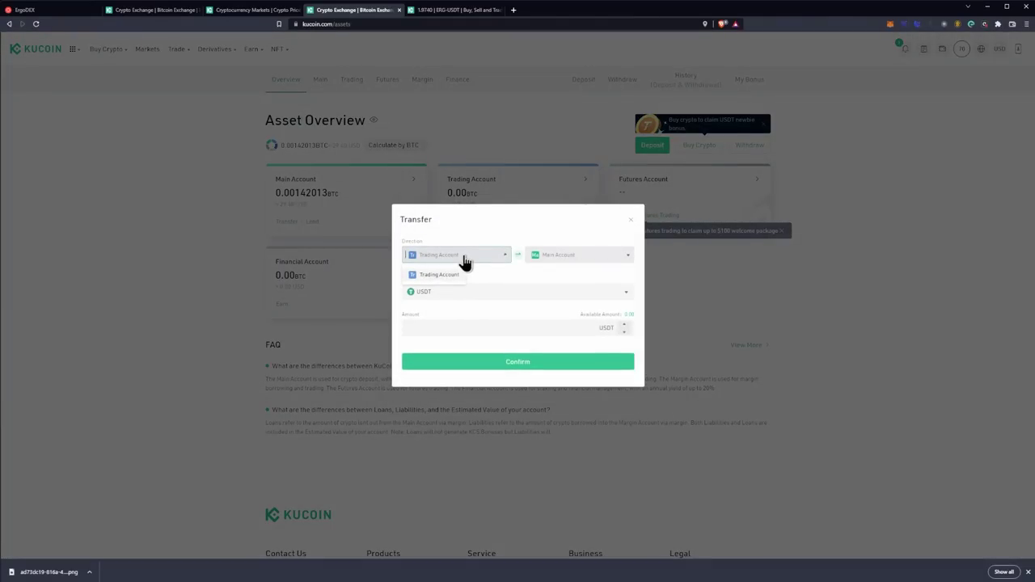
pyautogui.click(469, 273)
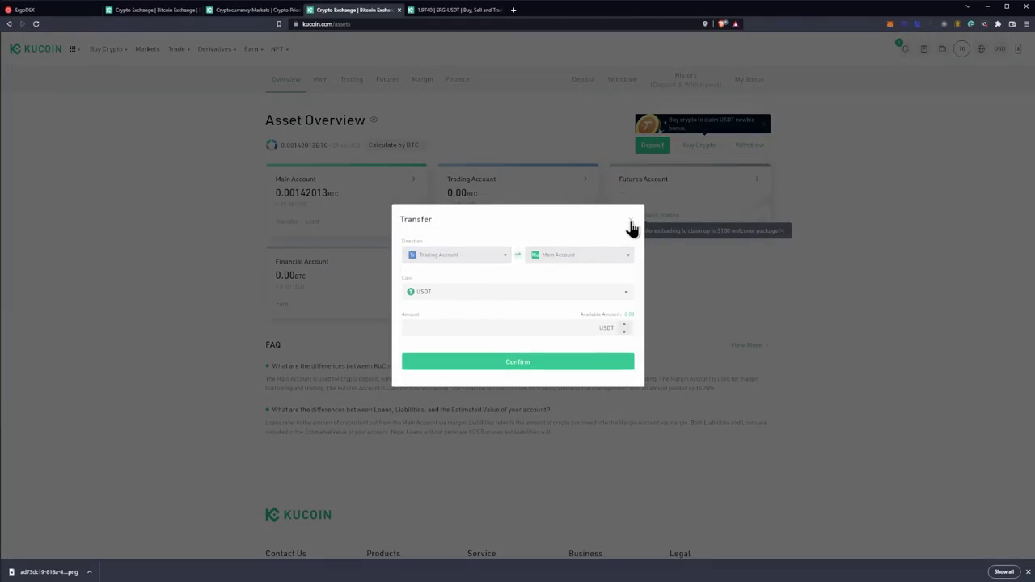
pyautogui.click(631, 221)
# Step: Transfer the full 15 ERG from the Main Account to the Trading Account
pyautogui.click(455, 223)
pyautogui.click(474, 293)
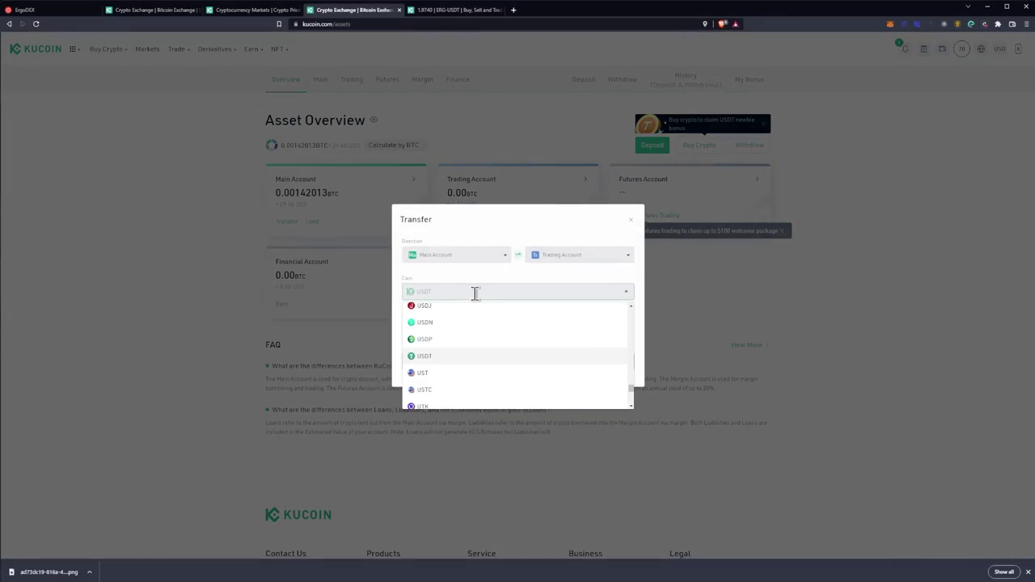
pyautogui.write('erg')
pyautogui.click(450, 324)
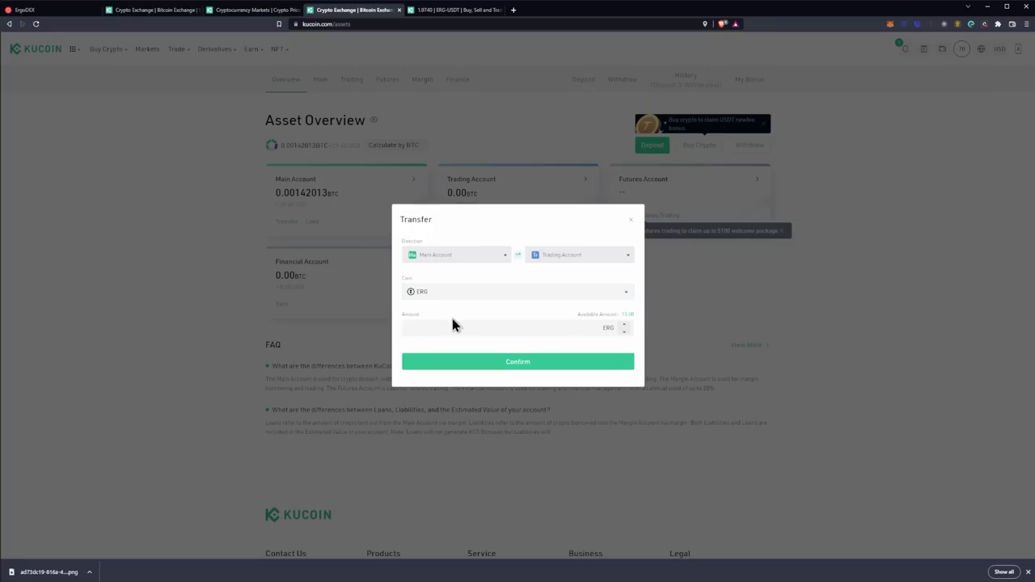
pyautogui.click(626, 324)
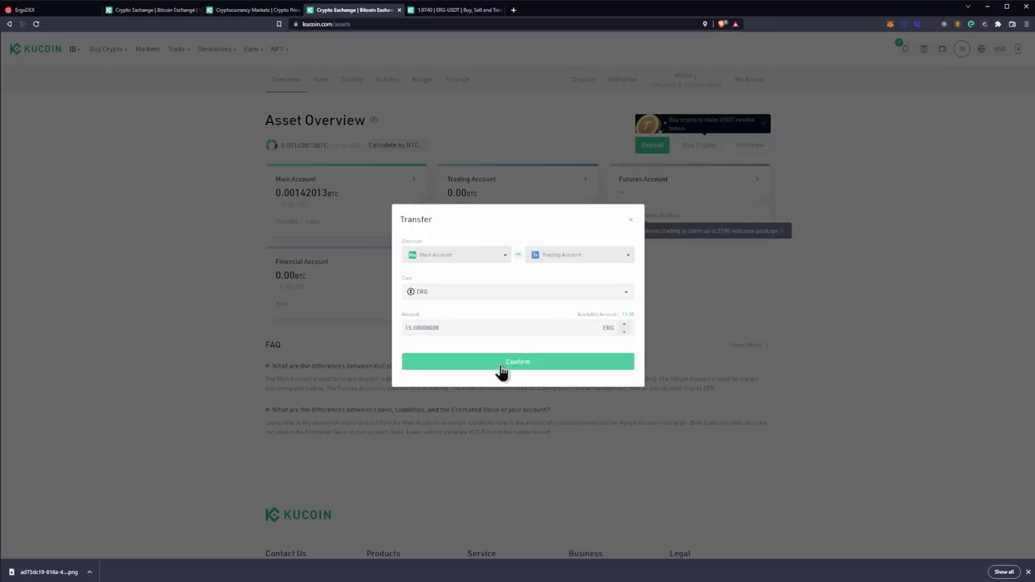
pyautogui.click(515, 365)
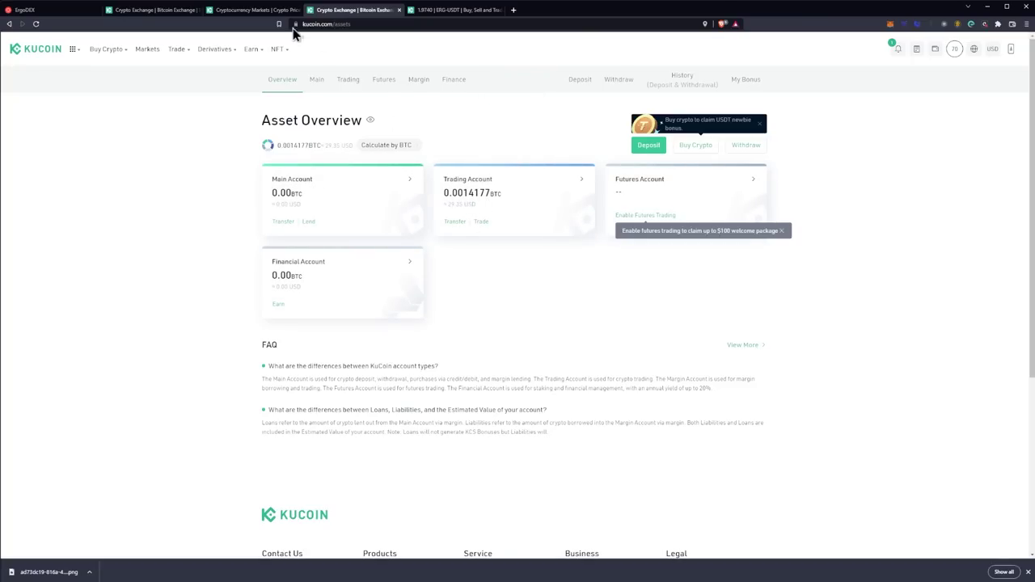
# Step: Return to the ERG/USDT market and place a limit order selling 15 ERG at 1.9771 USDT
pyautogui.click(256, 11)
pyautogui.click(425, 10)
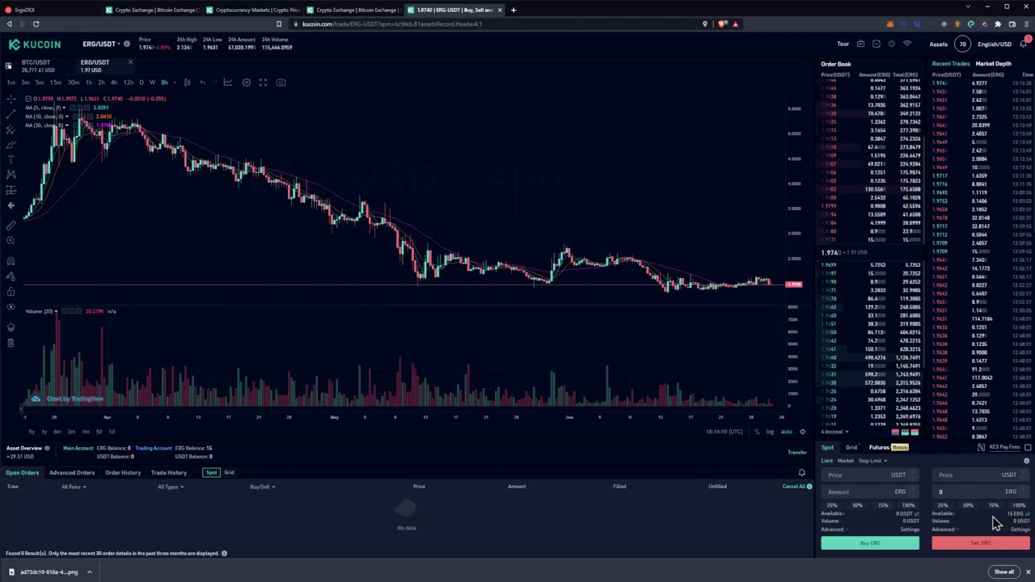
pyautogui.click(1016, 506)
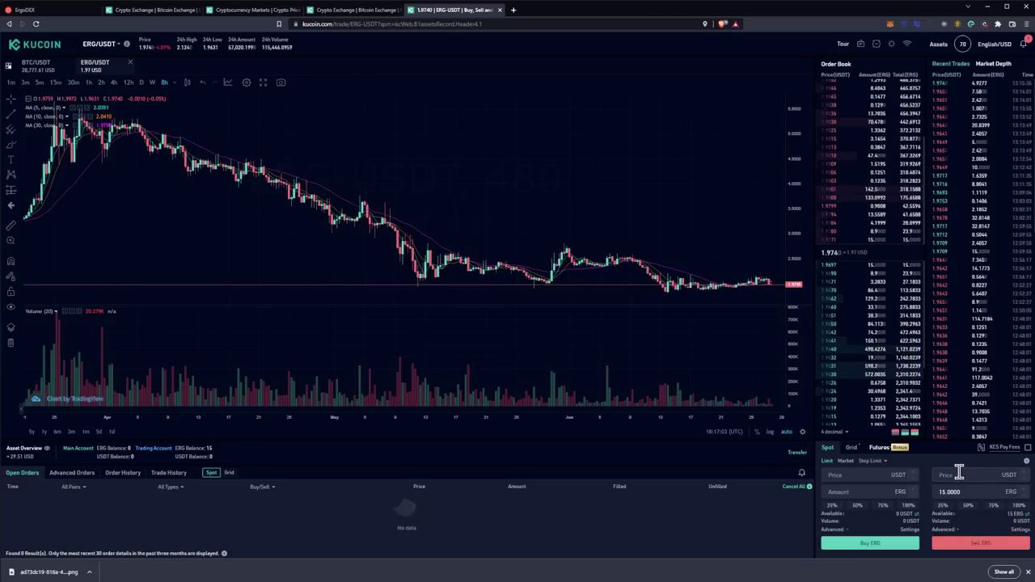
pyautogui.click(957, 475)
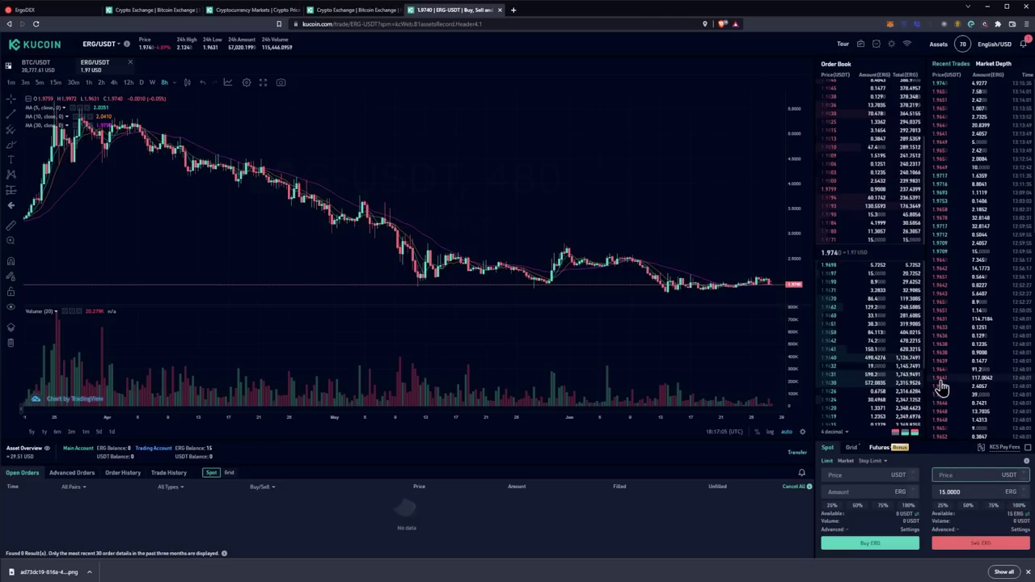
pyautogui.moveTo(849, 271)
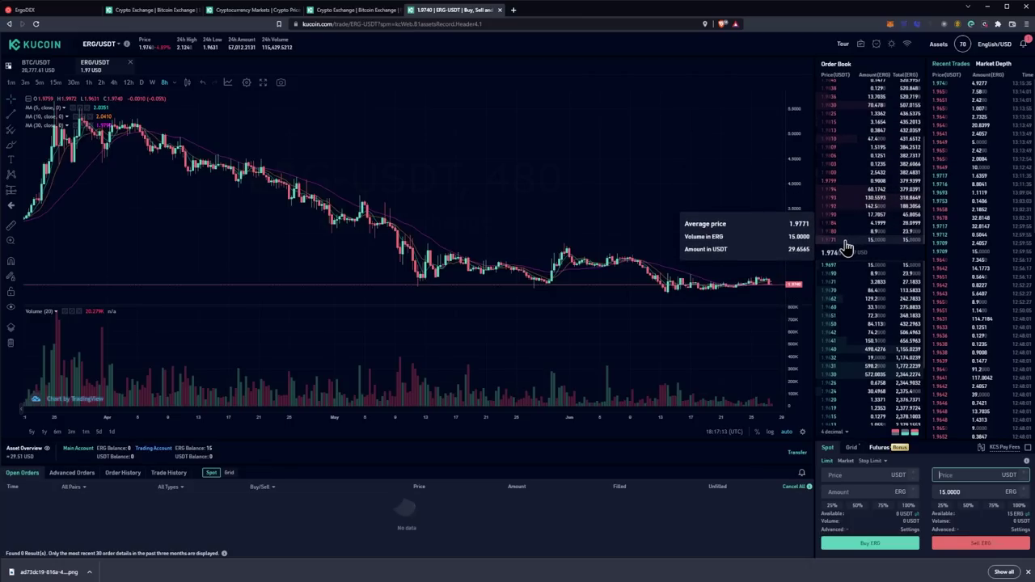
pyautogui.click(841, 265)
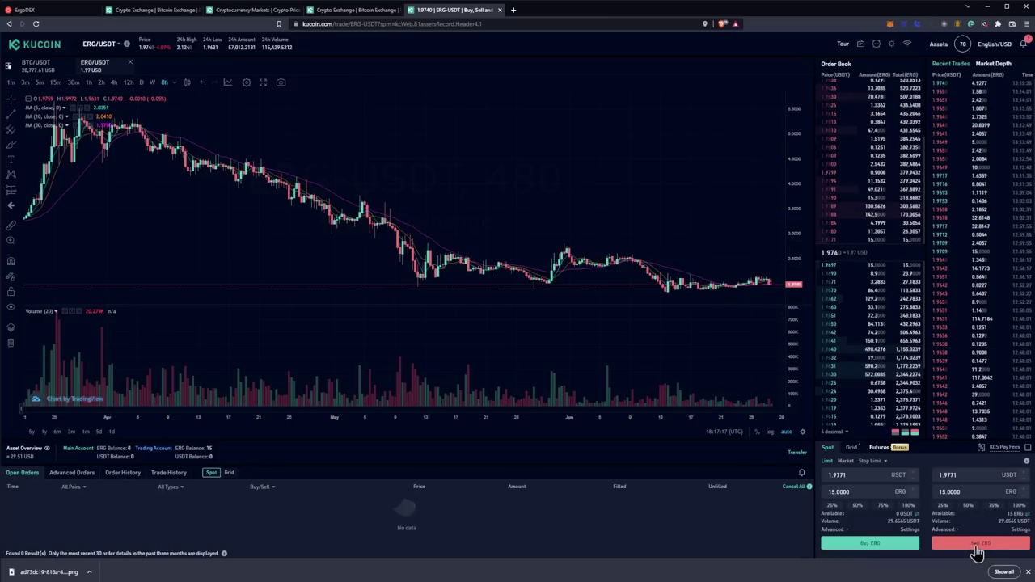
pyautogui.click(978, 548)
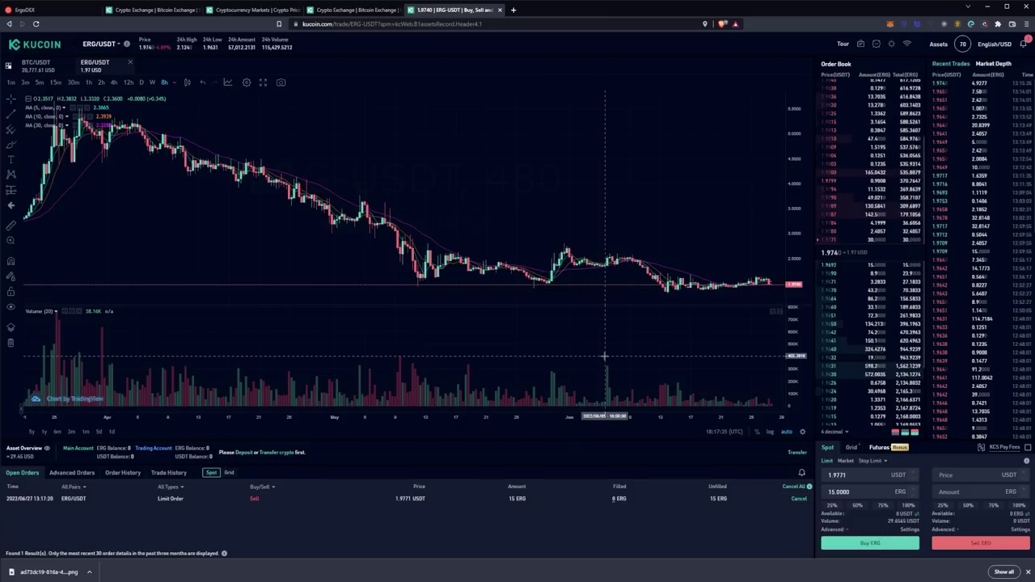
# Step: Check the ERG held in orders in the Trading Account and return to the ERG/USDT market
pyautogui.click(353, 9)
pyautogui.click(490, 202)
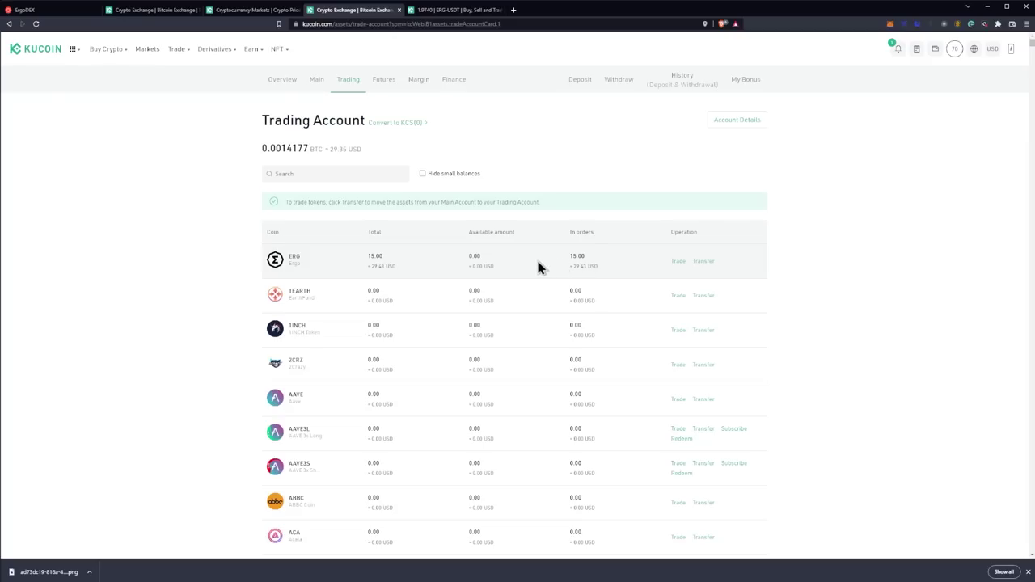
pyautogui.click(277, 81)
pyautogui.hotkey('ctrl', 'Tab')
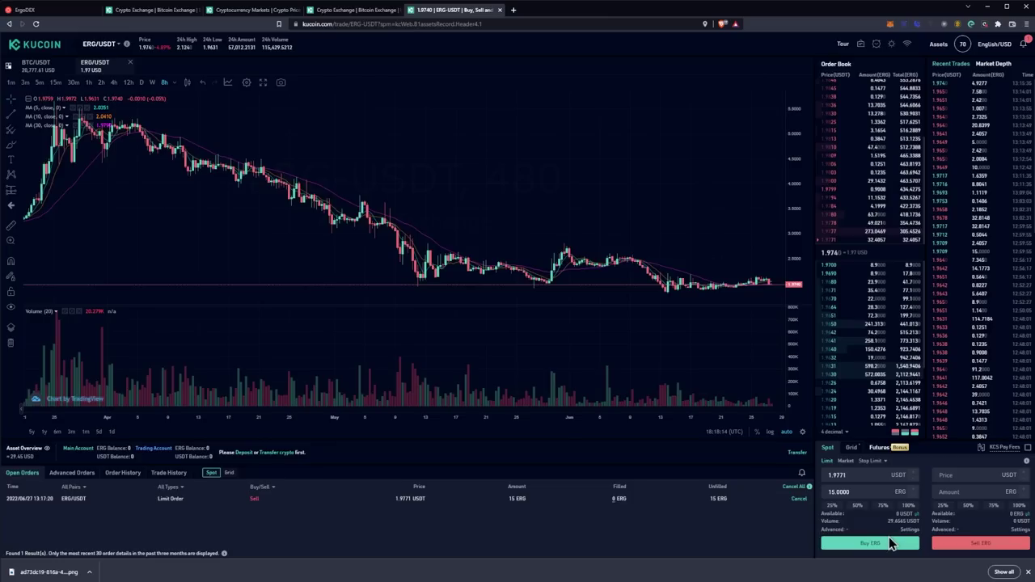
# Step: Cancel the open ERG sell order and place a new limit order selling 100% of the ERG at 1.9701 USDT
pyautogui.click(799, 503)
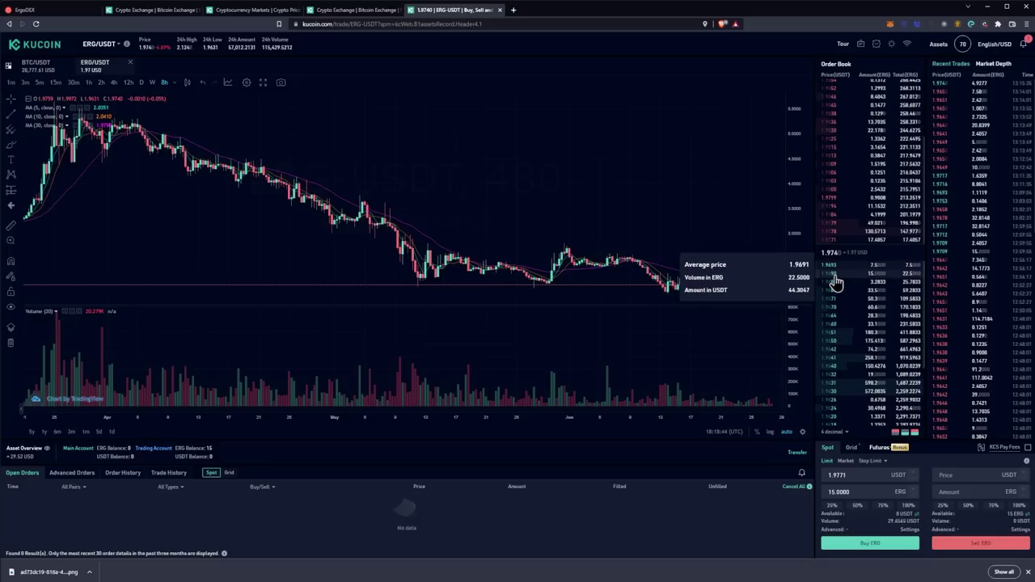
pyautogui.click(840, 282)
pyautogui.click(838, 275)
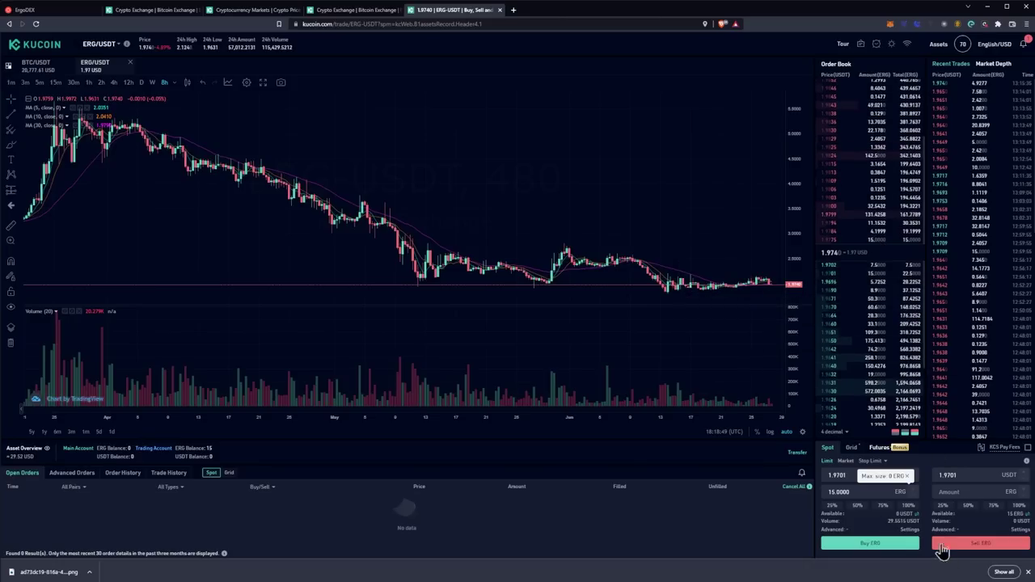
pyautogui.click(972, 547)
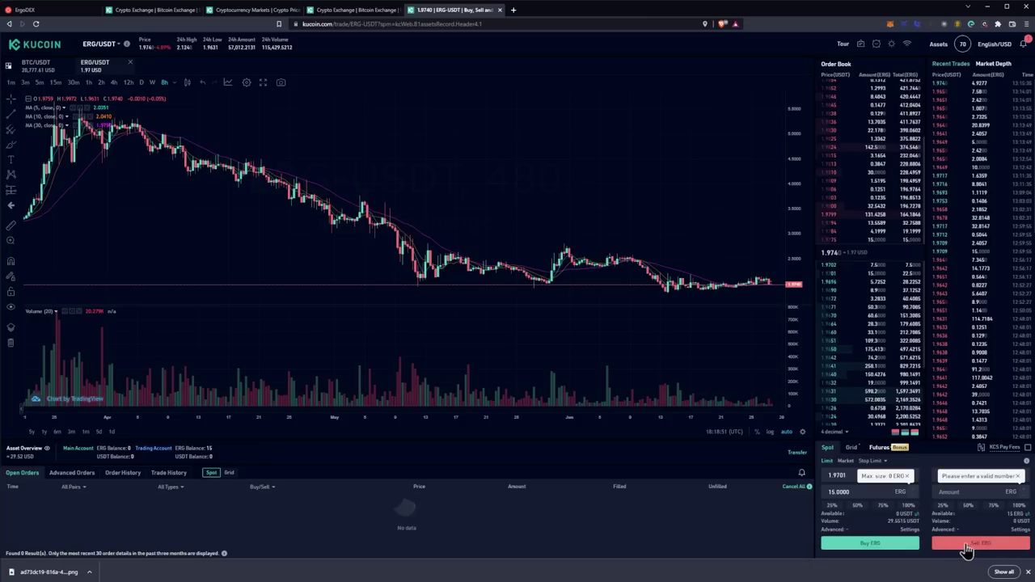
pyautogui.click(1020, 507)
pyautogui.click(982, 545)
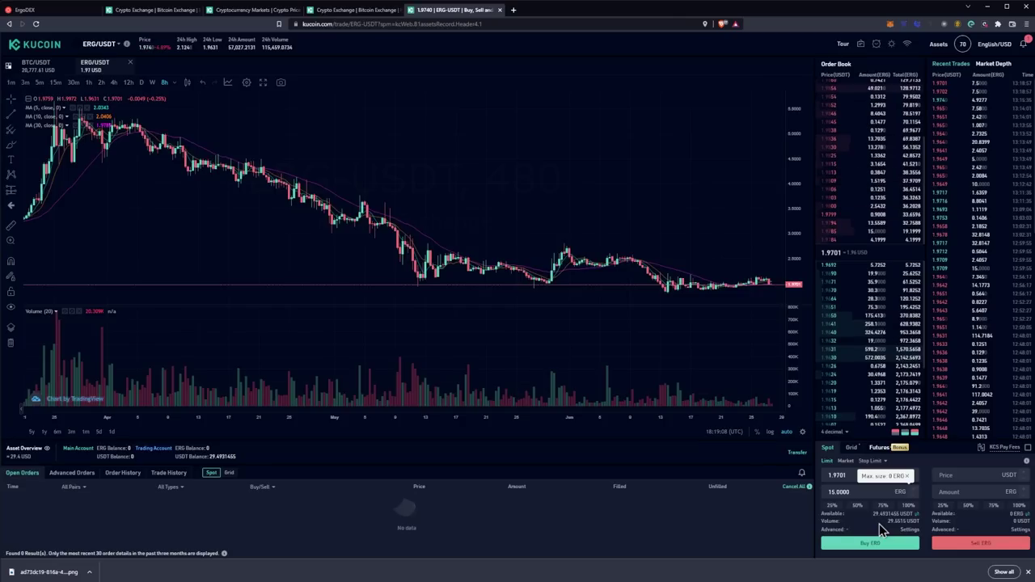
# Step: Transfer the entire available USDT balance from the Trading Account to the Main Account
pyautogui.click(352, 10)
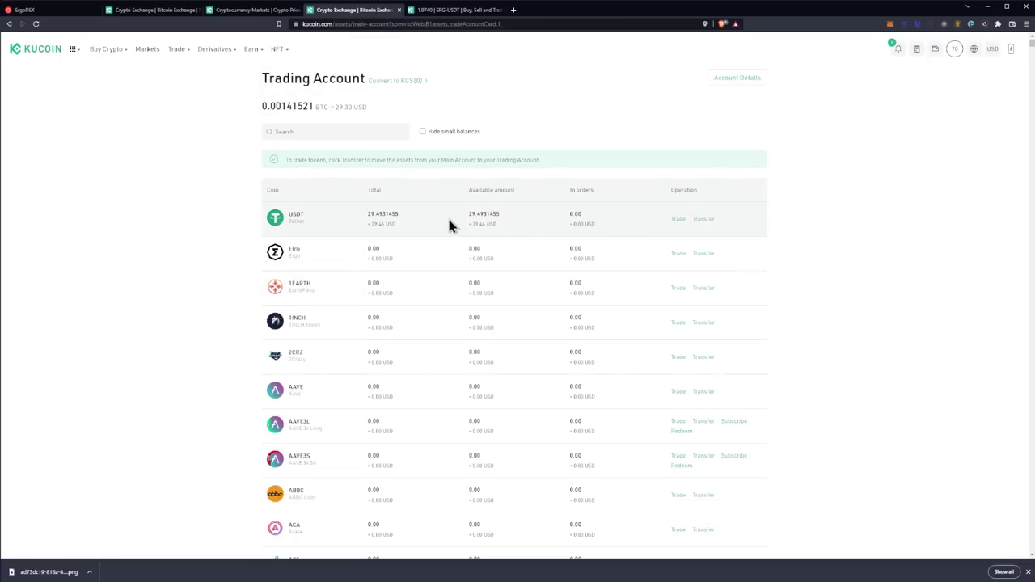
pyautogui.click(704, 220)
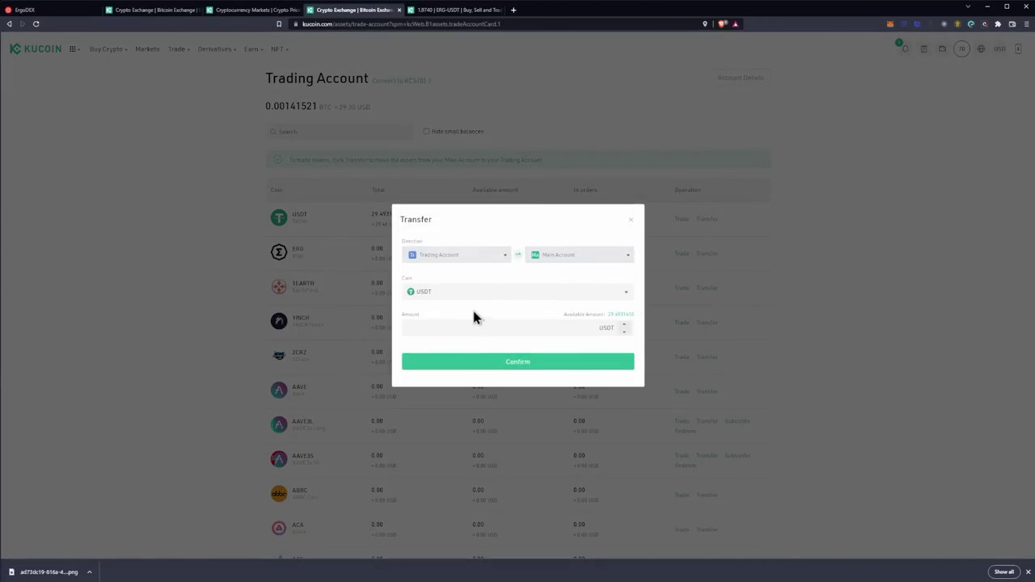
pyautogui.click(612, 318)
pyautogui.click(518, 361)
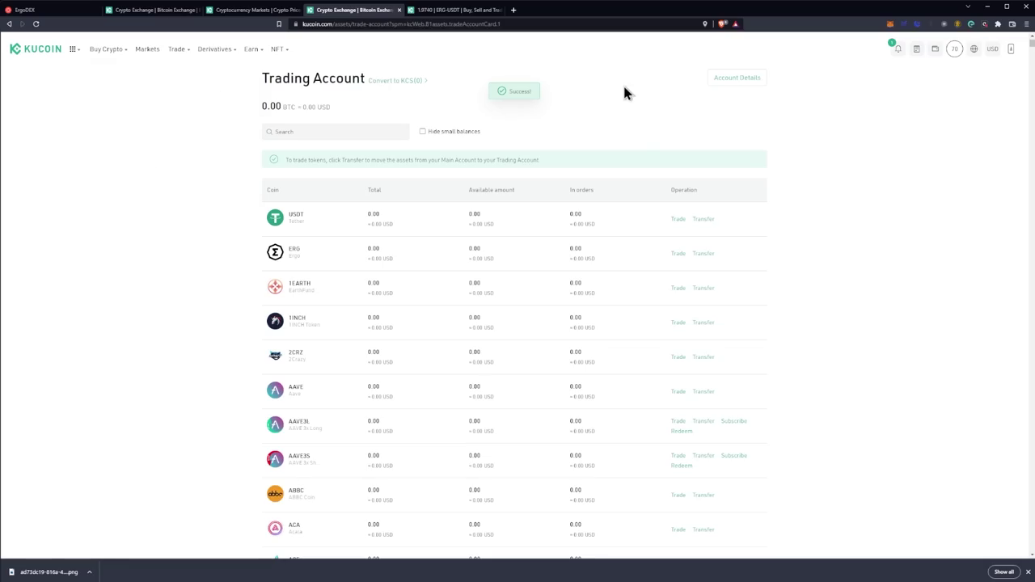
# Step: Open the USDT withdrawal form from the Main Account and look at its network options
pyautogui.click(933, 53)
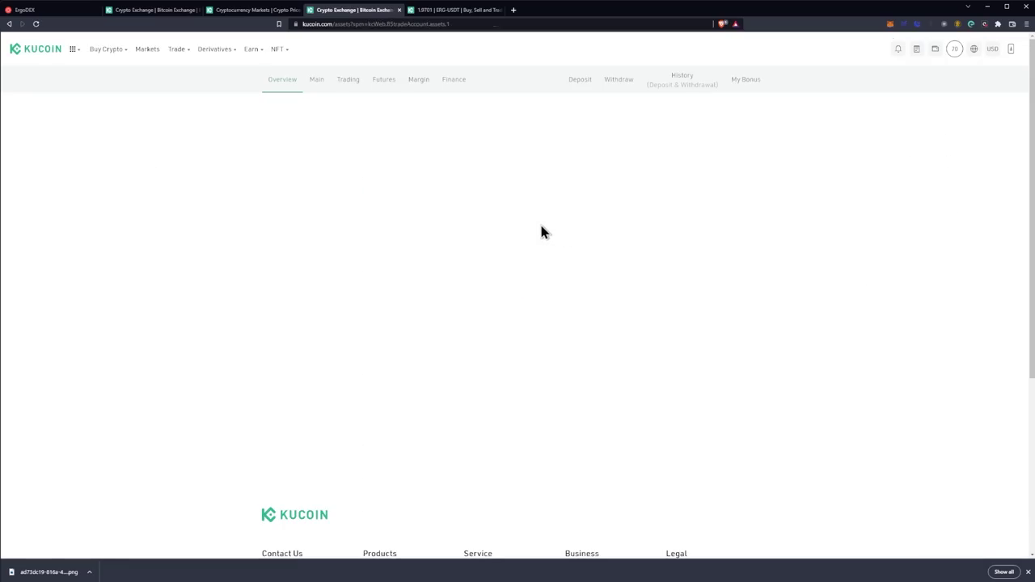
pyautogui.click(339, 209)
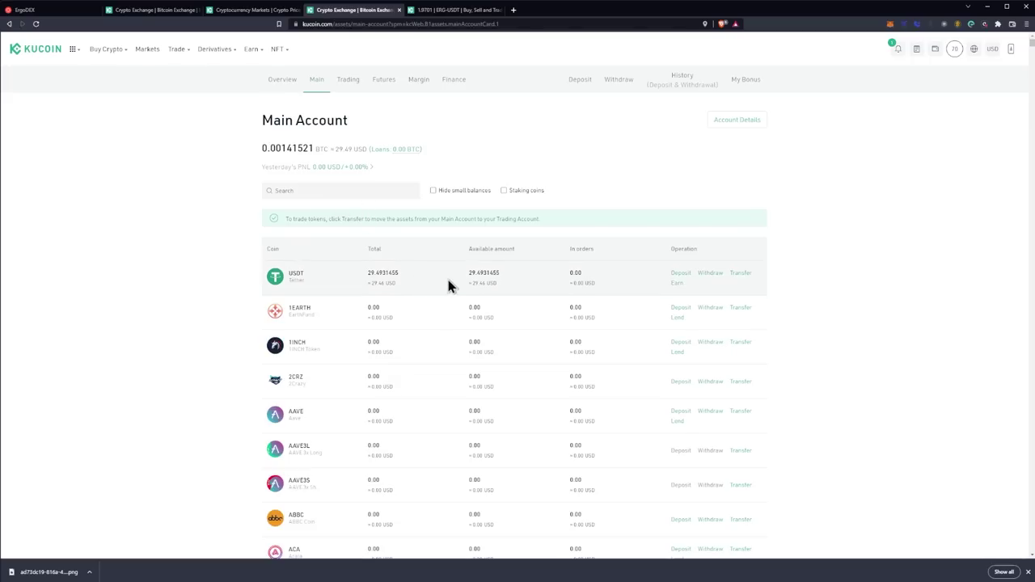
pyautogui.click(709, 274)
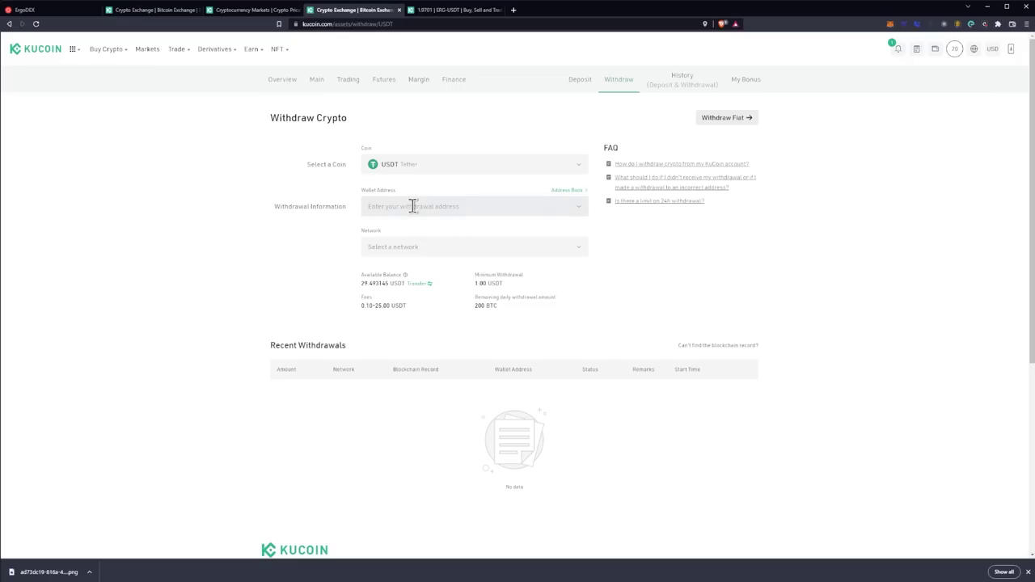
pyautogui.click(418, 252)
pyautogui.click(270, 240)
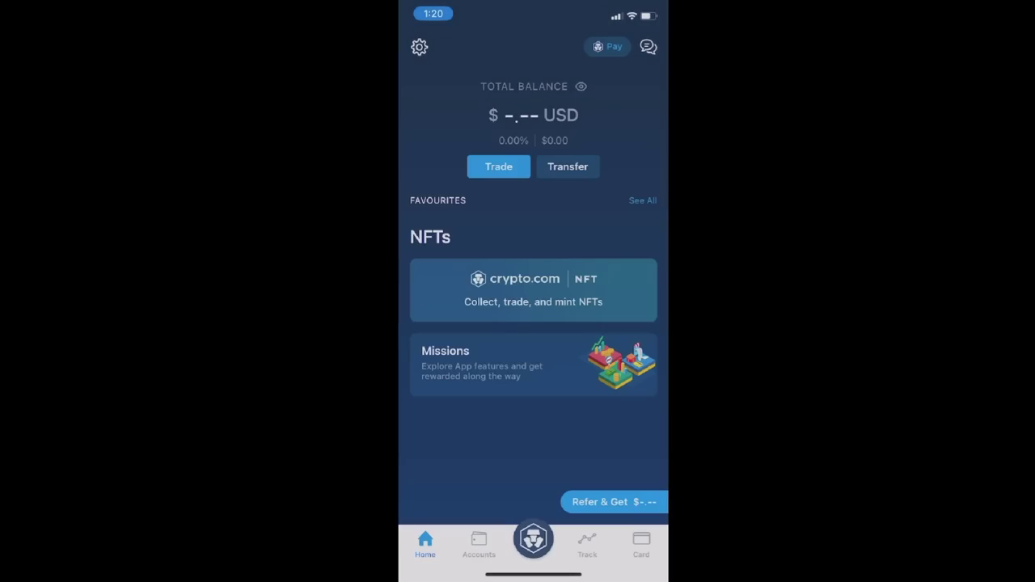
# Step: Switch to the Crypto.com app, find Tether among the tracked coins and open its USDT wallet
pyautogui.click(587, 544)
pyautogui.click(539, 81)
pyautogui.write('ysd')
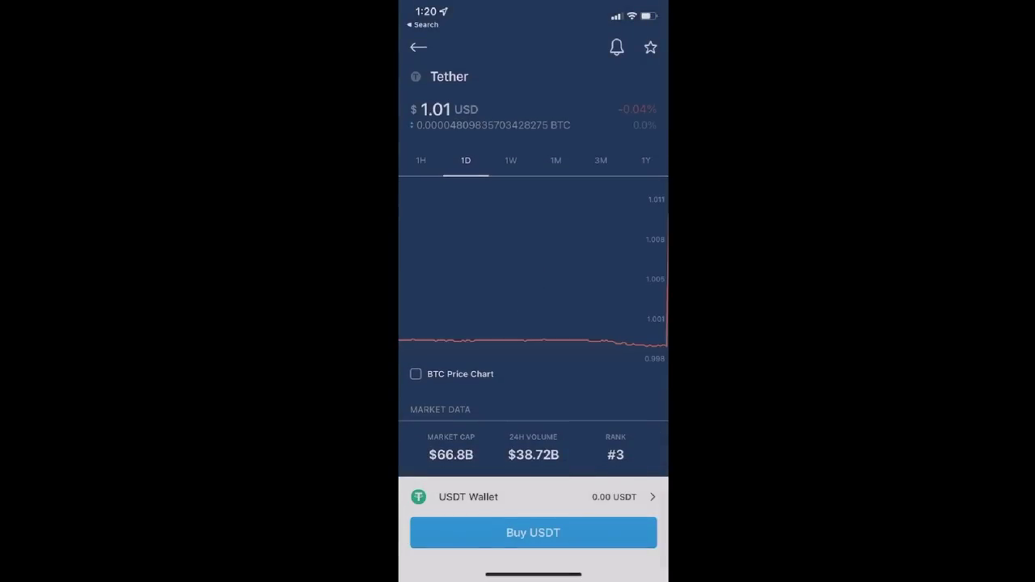
pyautogui.click(469, 496)
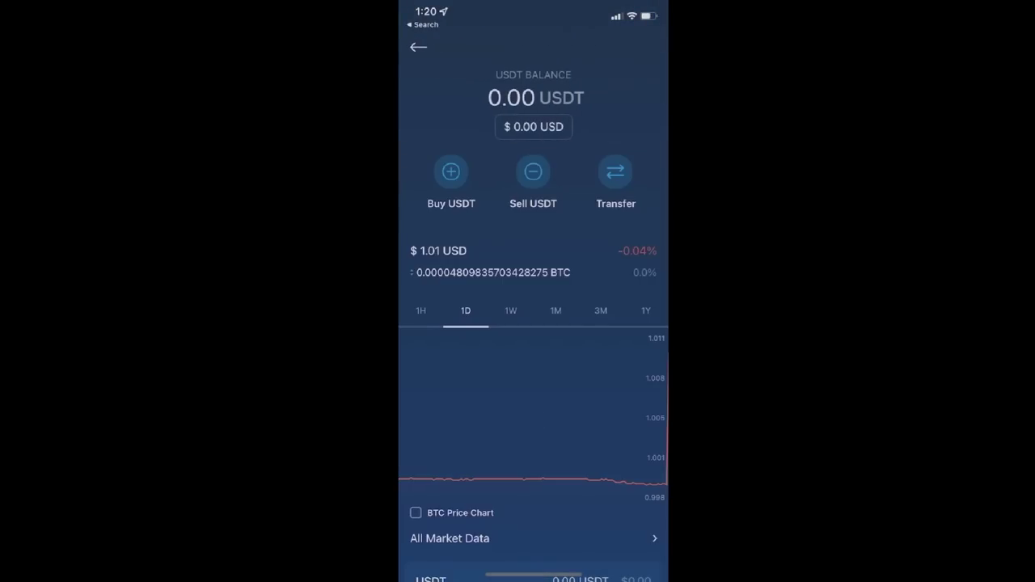
# Step: Open the USDT deposit details, compare the available networks, and copy the ERC20 wallet address
pyautogui.click(615, 174)
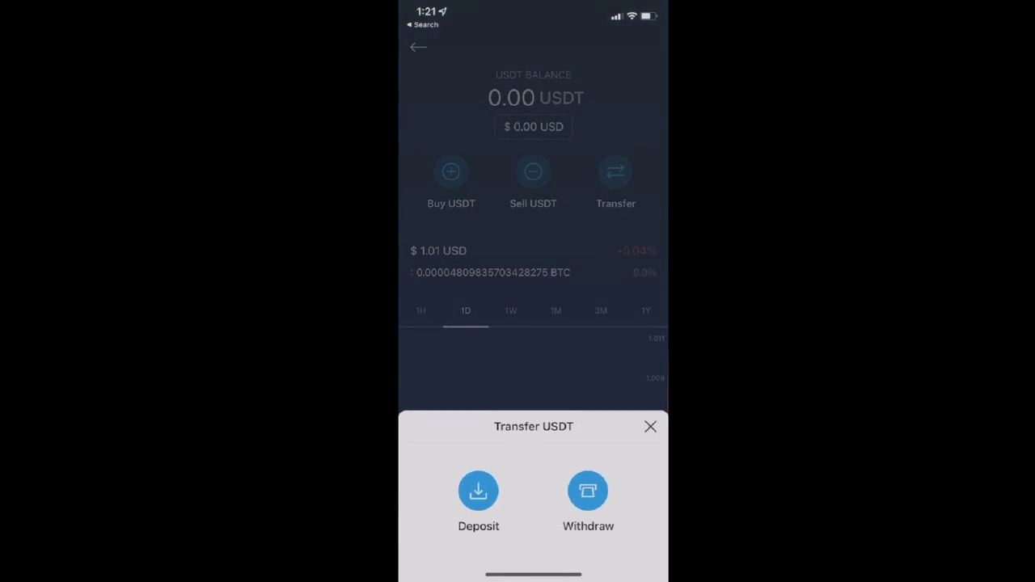
pyautogui.click(478, 491)
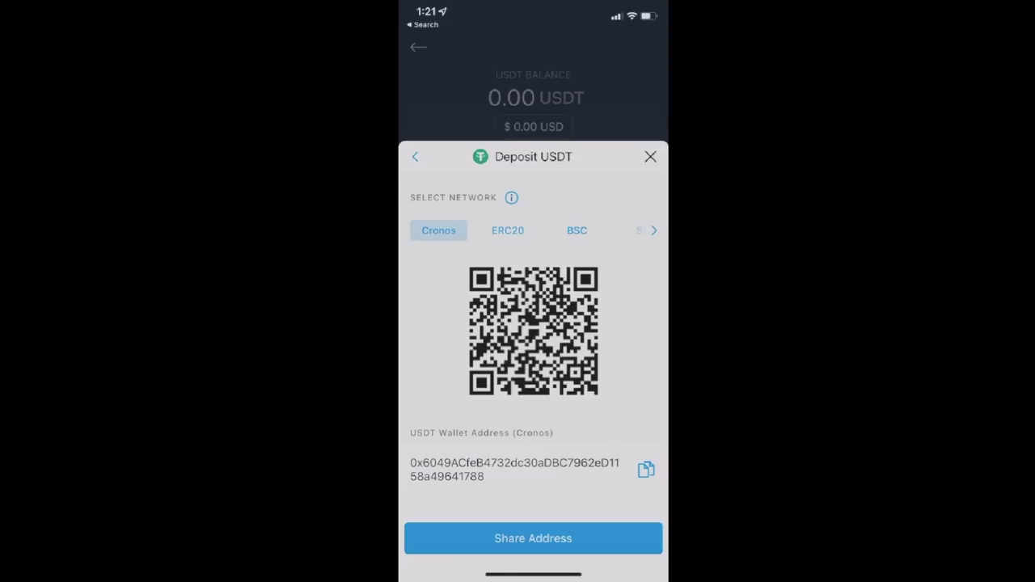
pyautogui.click(508, 231)
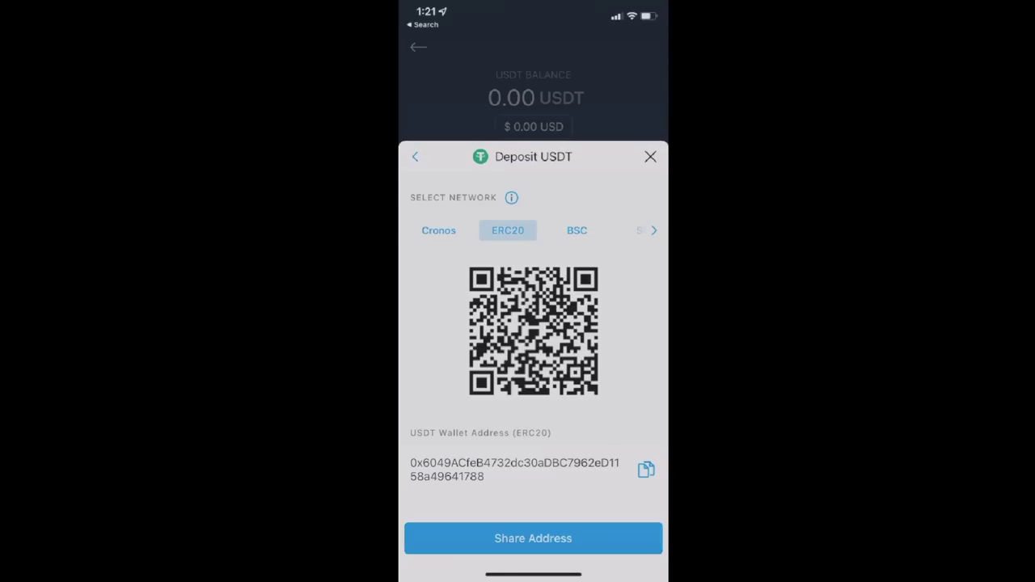
pyautogui.click(439, 231)
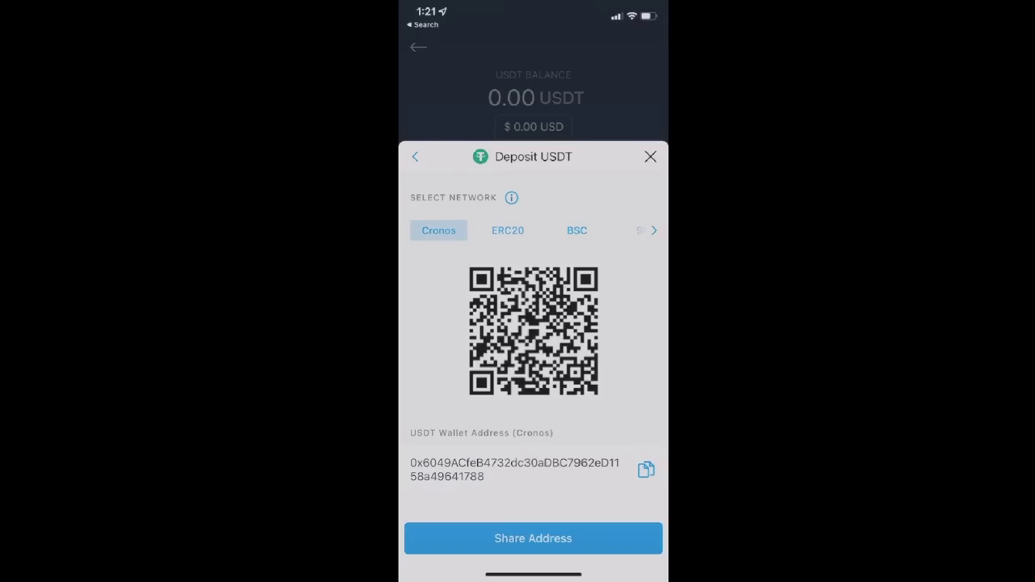
pyautogui.click(653, 231)
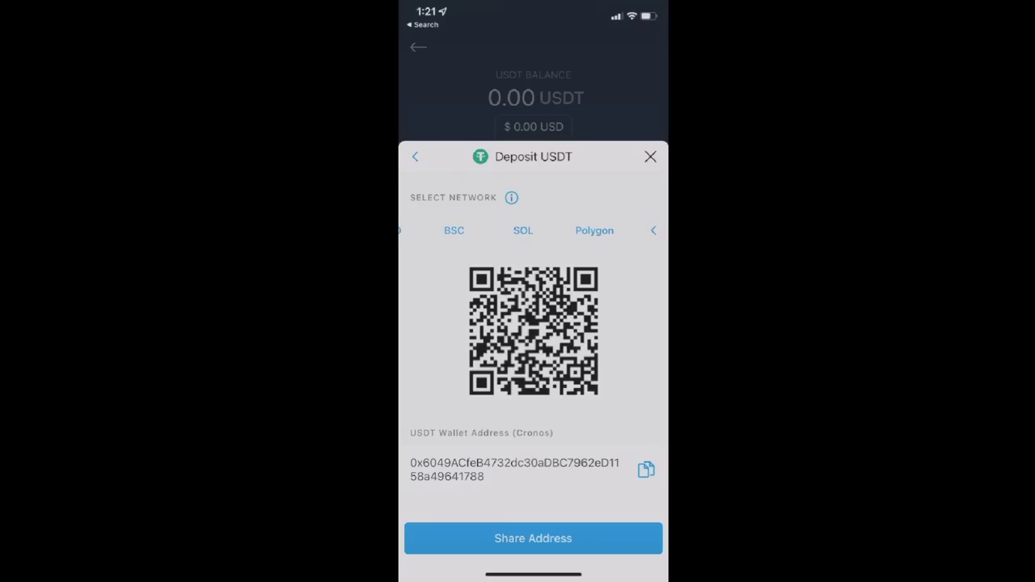
pyautogui.click(523, 230)
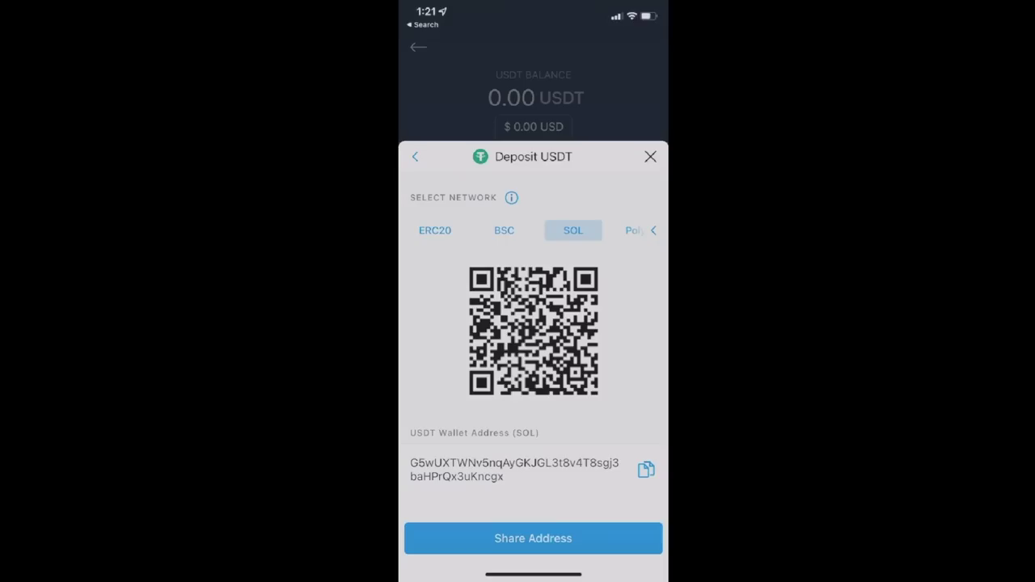
pyautogui.click(435, 231)
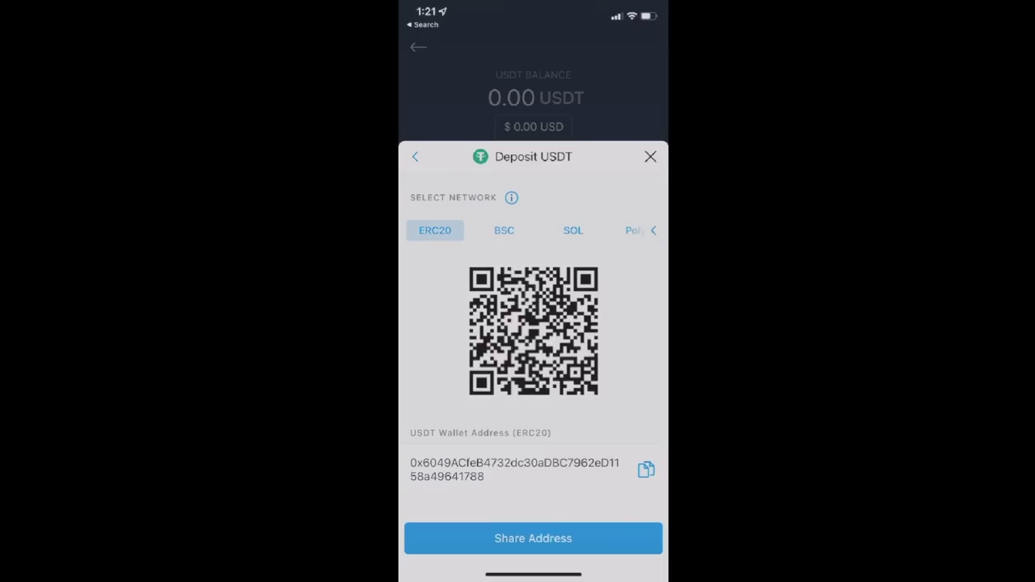
pyautogui.click(646, 469)
# Step: Switch to the KuCoin app and refuse its request to track activity across other apps and websites
pyautogui.moveTo(533, 574); pyautogui.dragTo(647, 324)
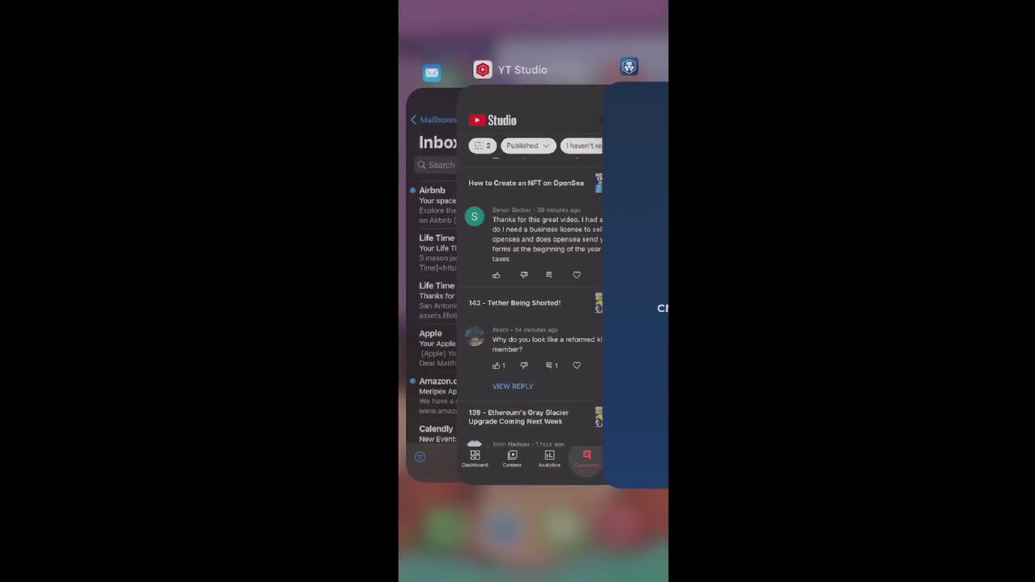
pyautogui.moveTo(534, 364); pyautogui.dragTo(534, 80)
pyautogui.moveTo(534, 243); pyautogui.dragTo(534, 404)
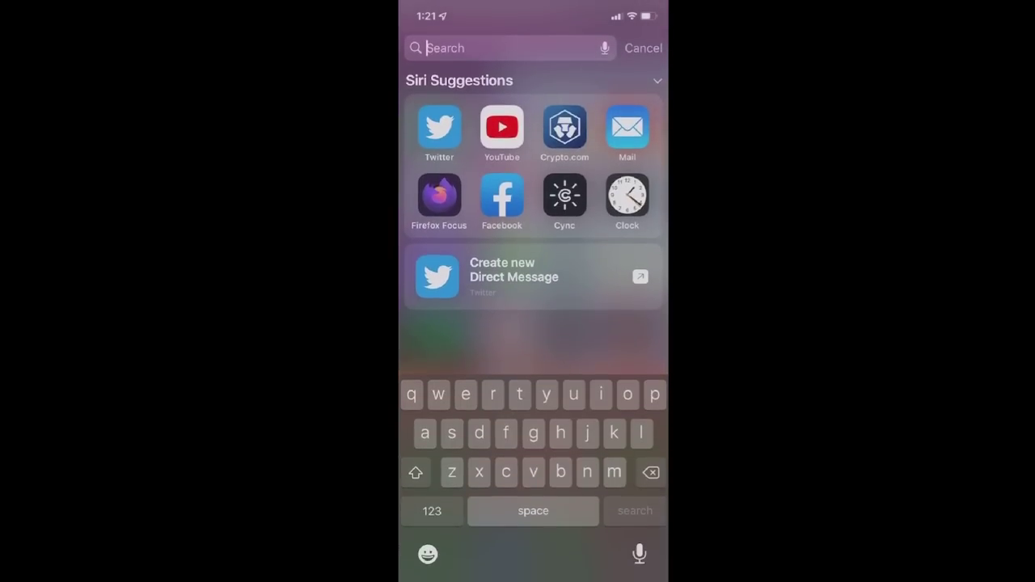
pyautogui.write('kuCoin')
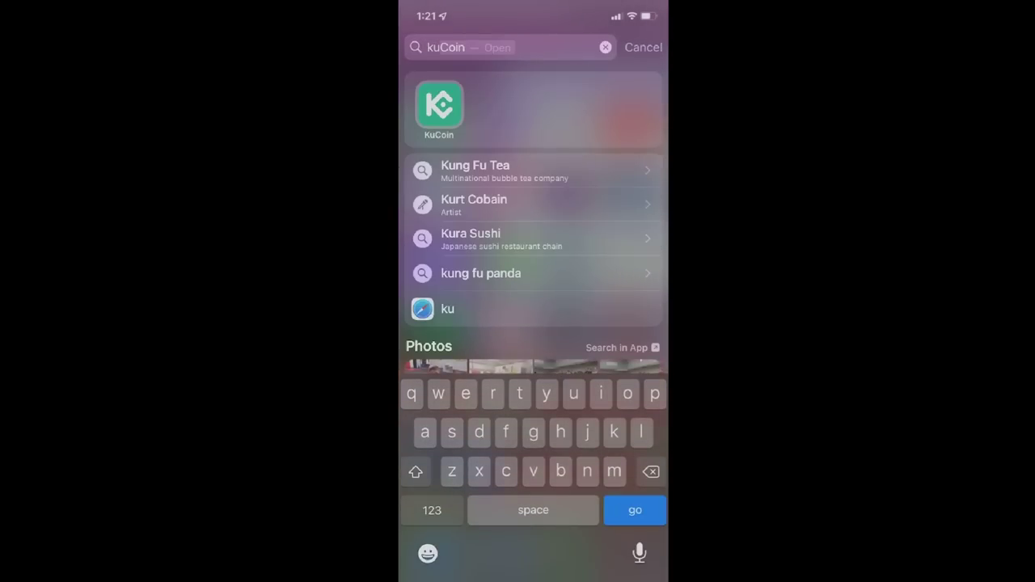
pyautogui.click(440, 104)
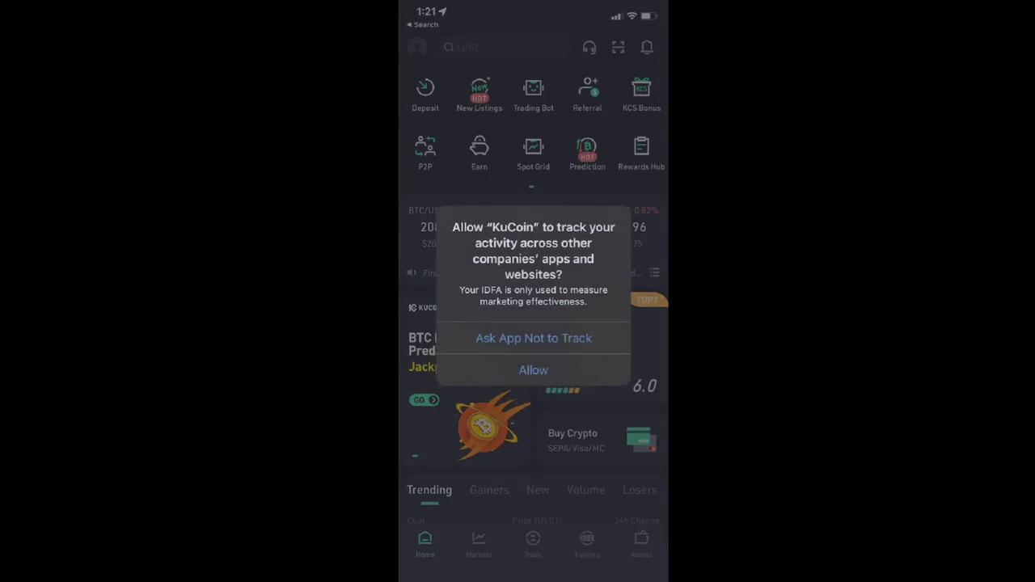
pyautogui.click(533, 338)
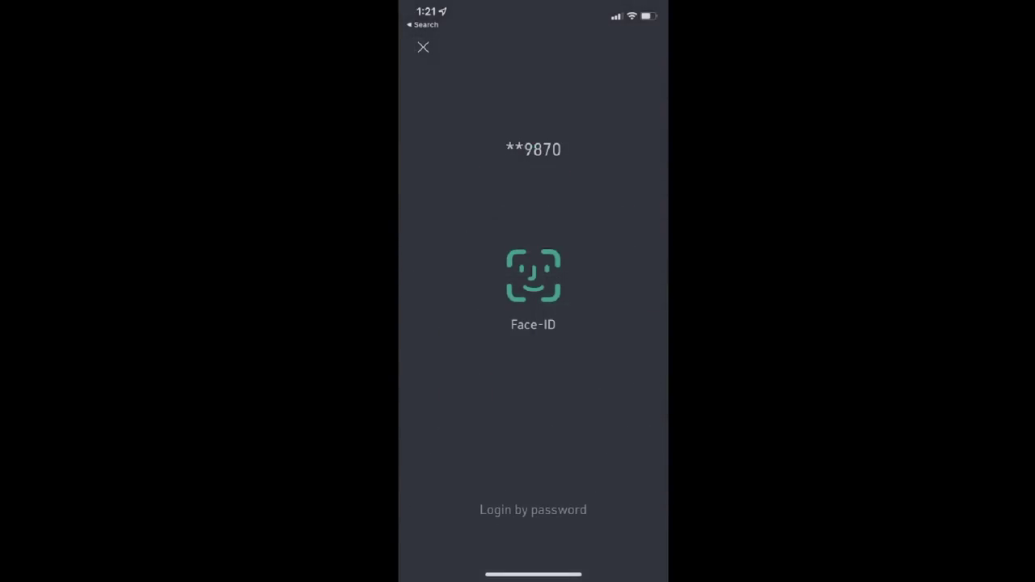
# Step: Open the withdrawal form for the USDT held in the Main Account
pyautogui.click(641, 546)
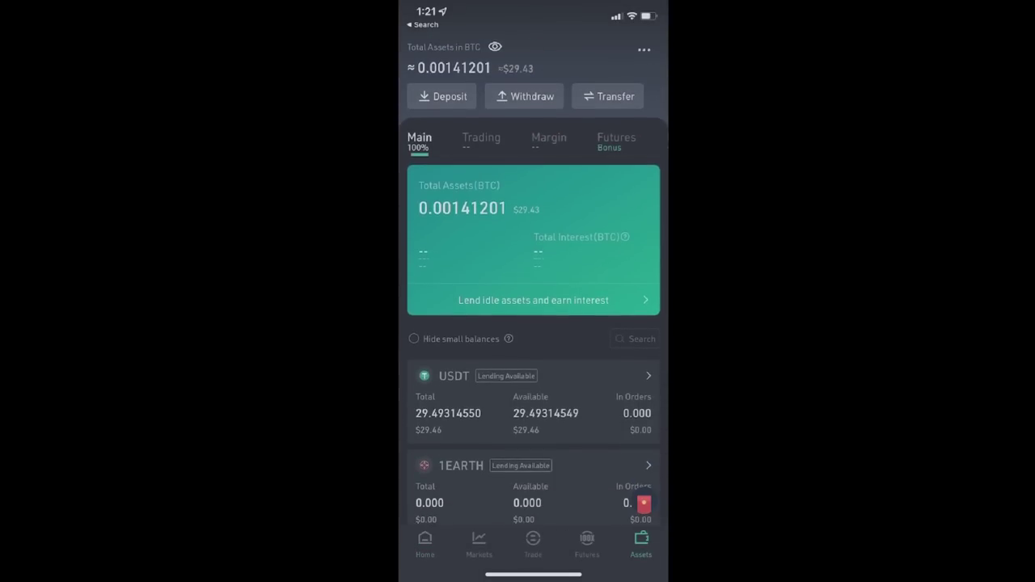
pyautogui.scroll(-2, 533, 323)
pyautogui.click(485, 389)
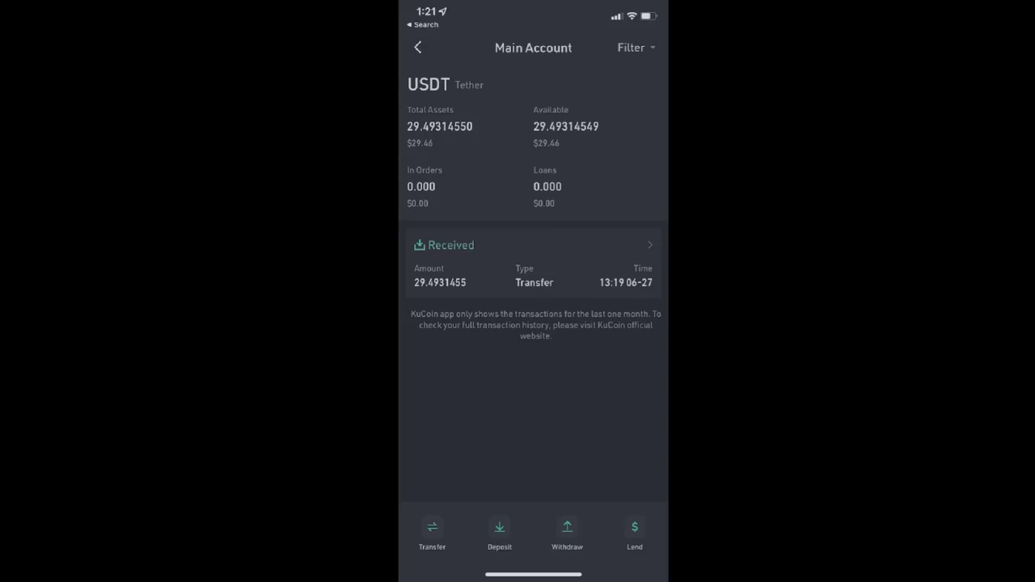
pyautogui.click(567, 534)
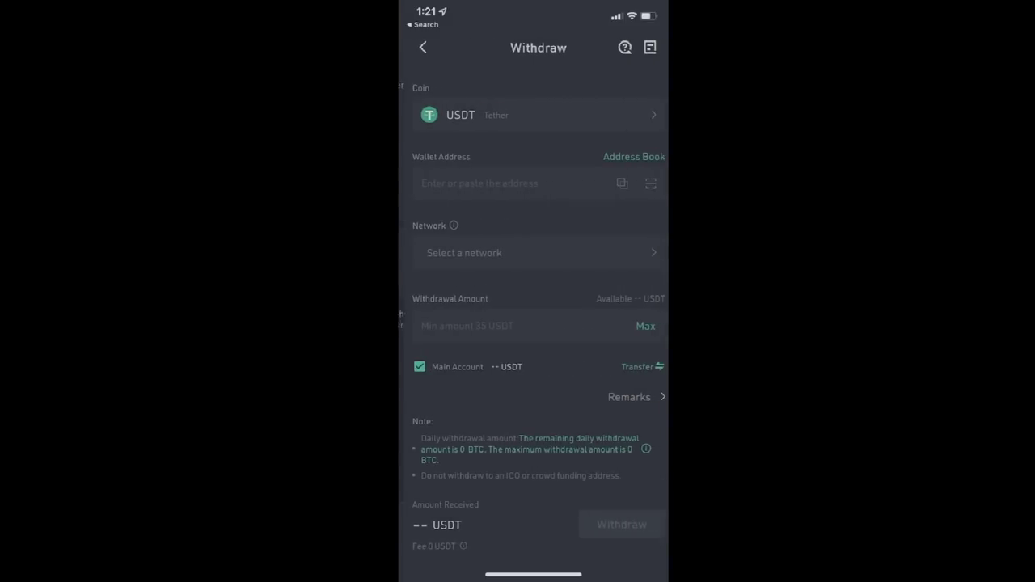
# Step: Paste the copied wallet address into the USDT withdrawal form and choose the ETH Ethereum (ERC20) network
pyautogui.click(475, 183)
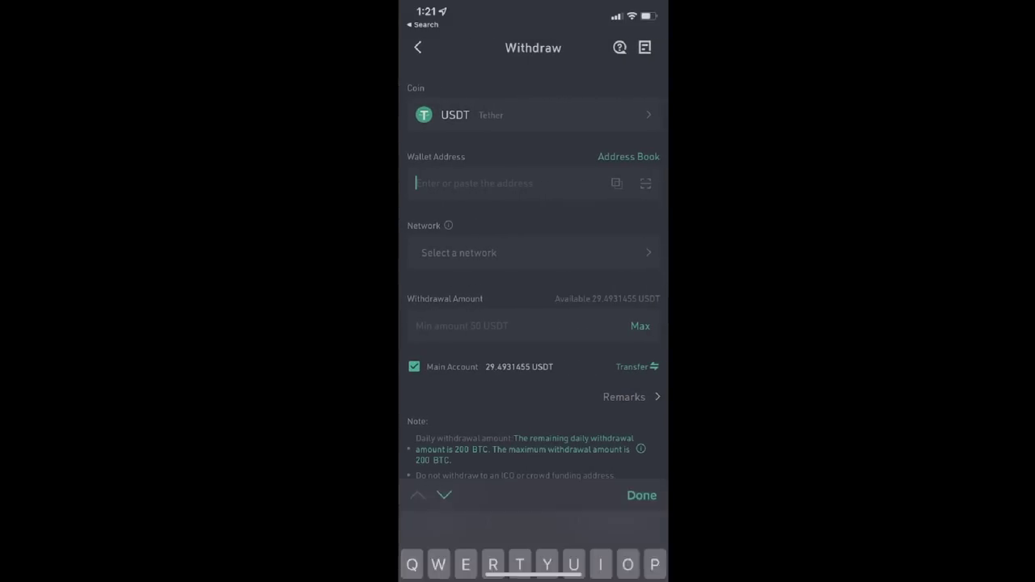
pyautogui.click(418, 183)
pyautogui.click(432, 150)
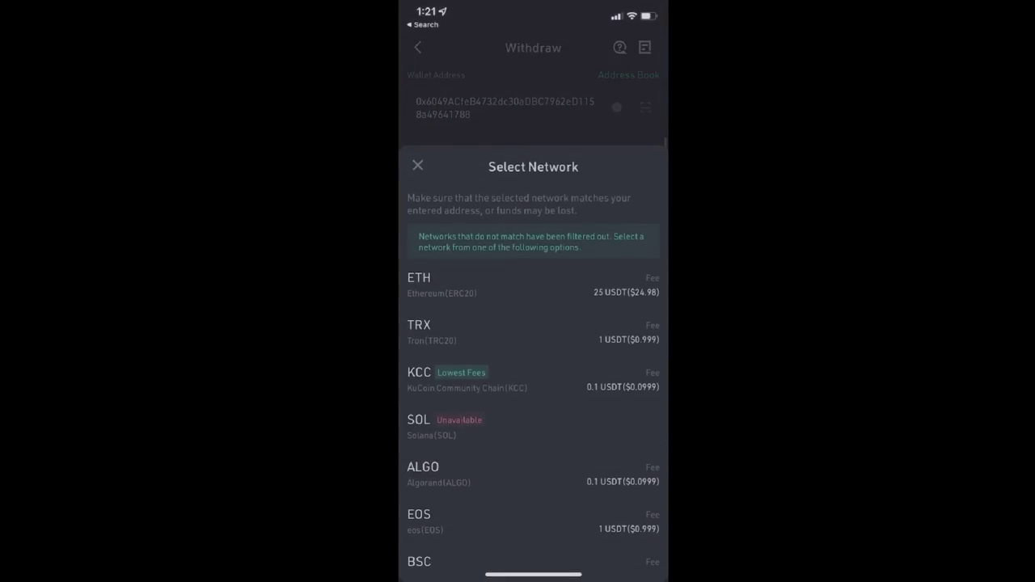
pyautogui.click(453, 285)
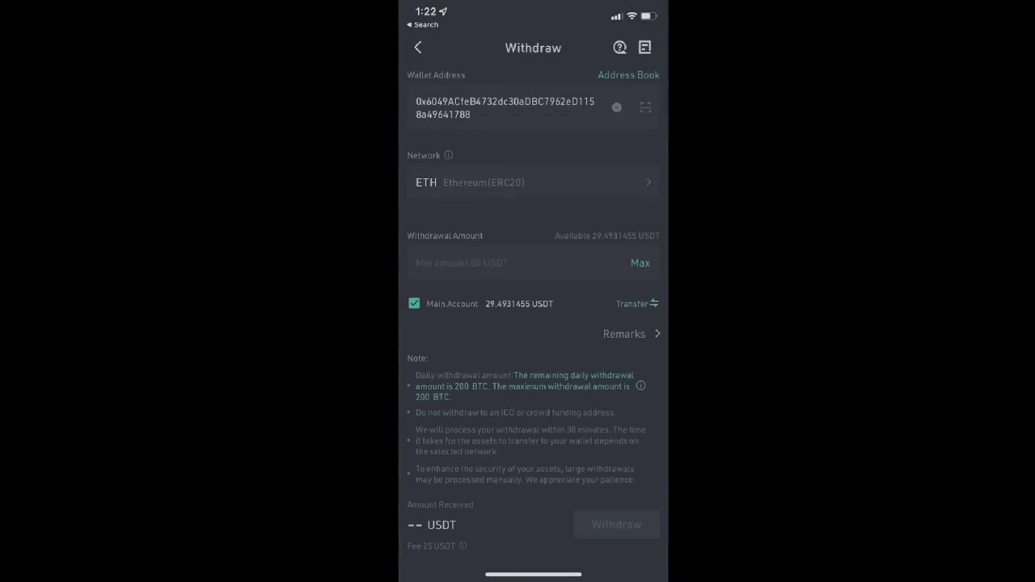